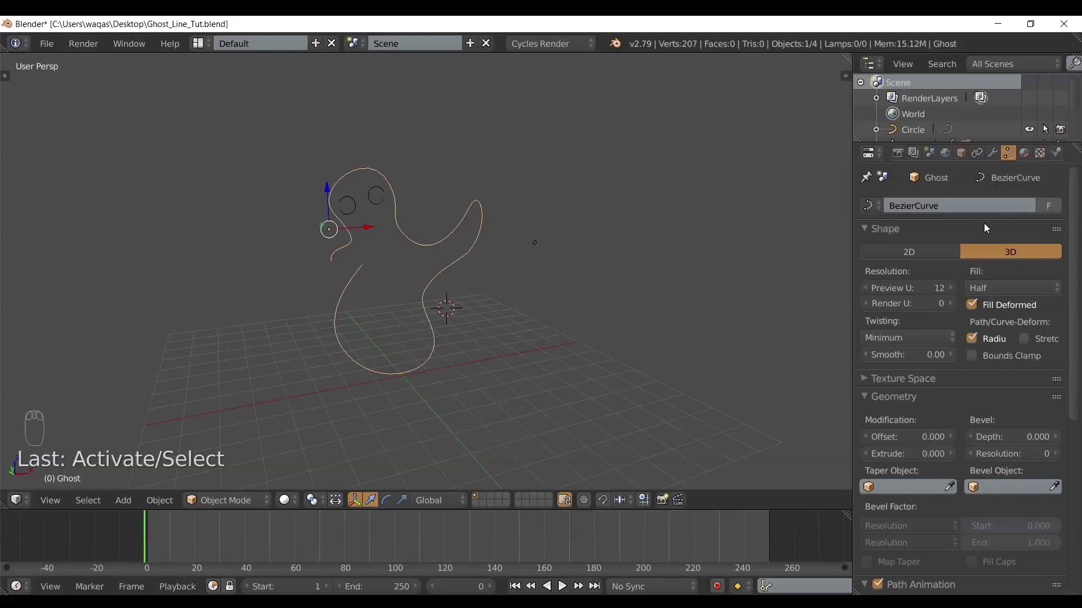
Set the Ghost curve's Bevel Object to Circle, turning the outline into a tube.
scroll(984, 223, "down", 4)
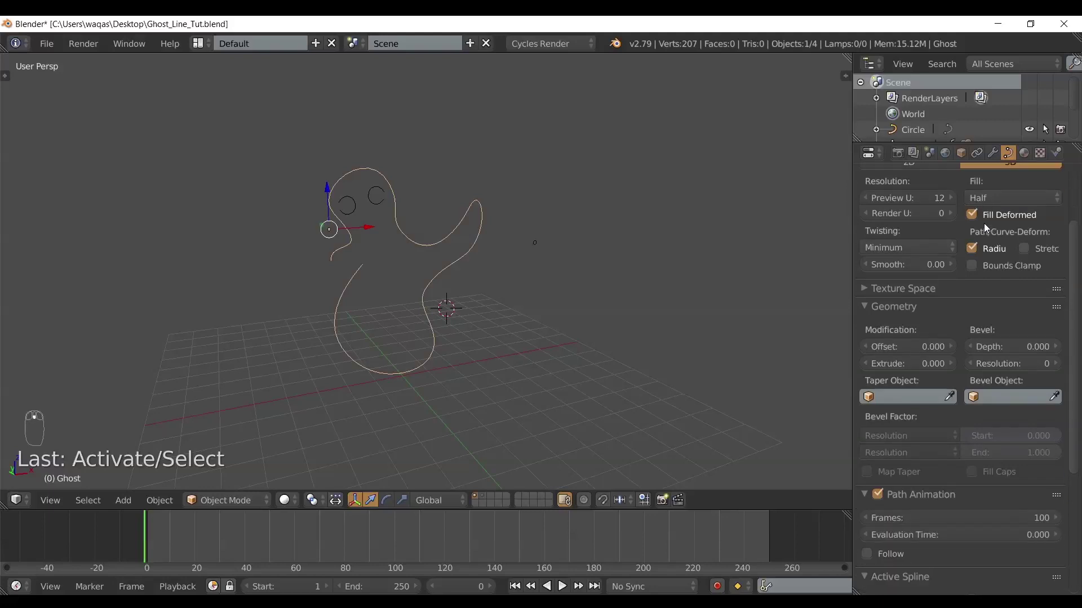
left_click(985, 397)
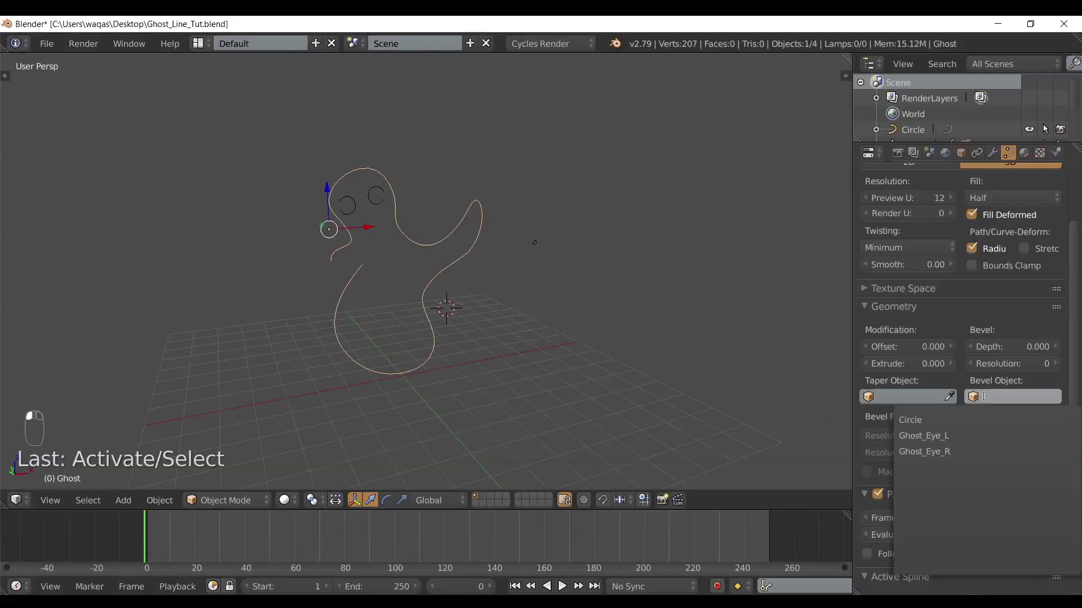
left_click(931, 421)
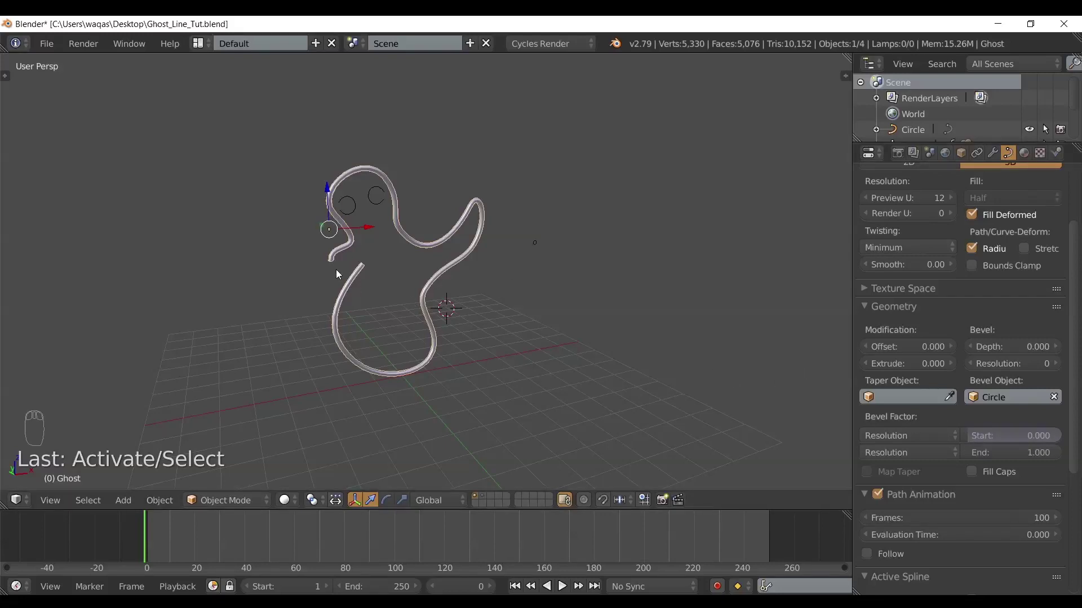
right_click(536, 248)
middle_click_drag(576, 261, 703, 313)
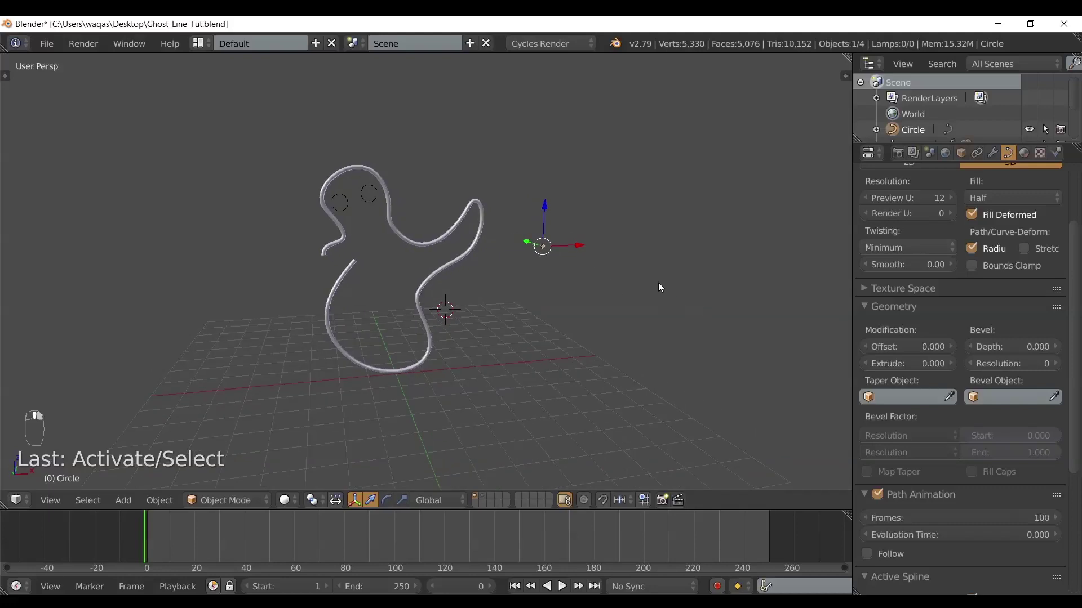
key("s")
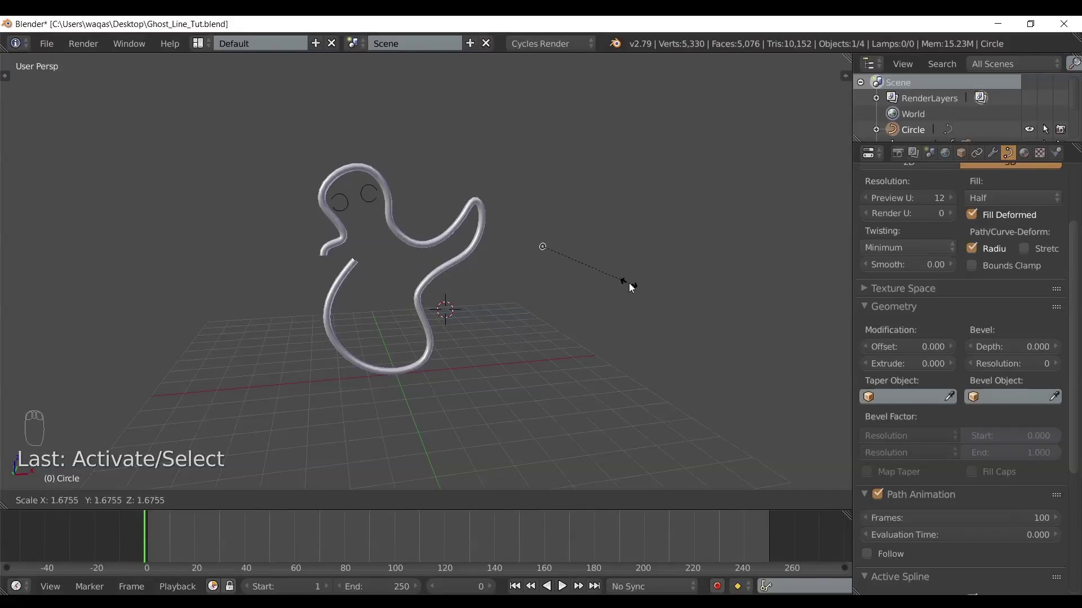
right_click(629, 283)
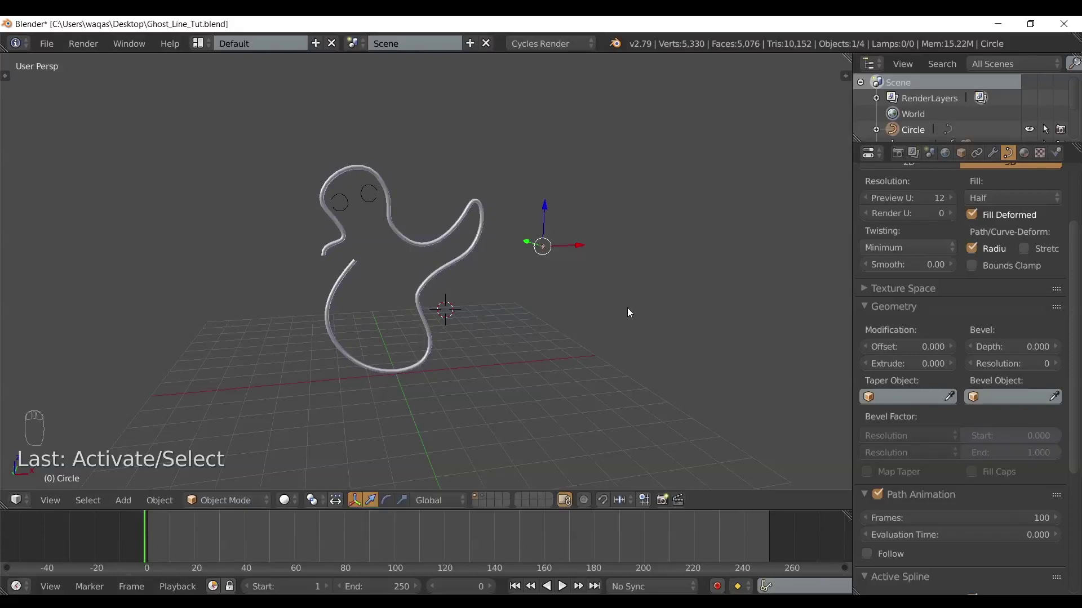
right_click(337, 254)
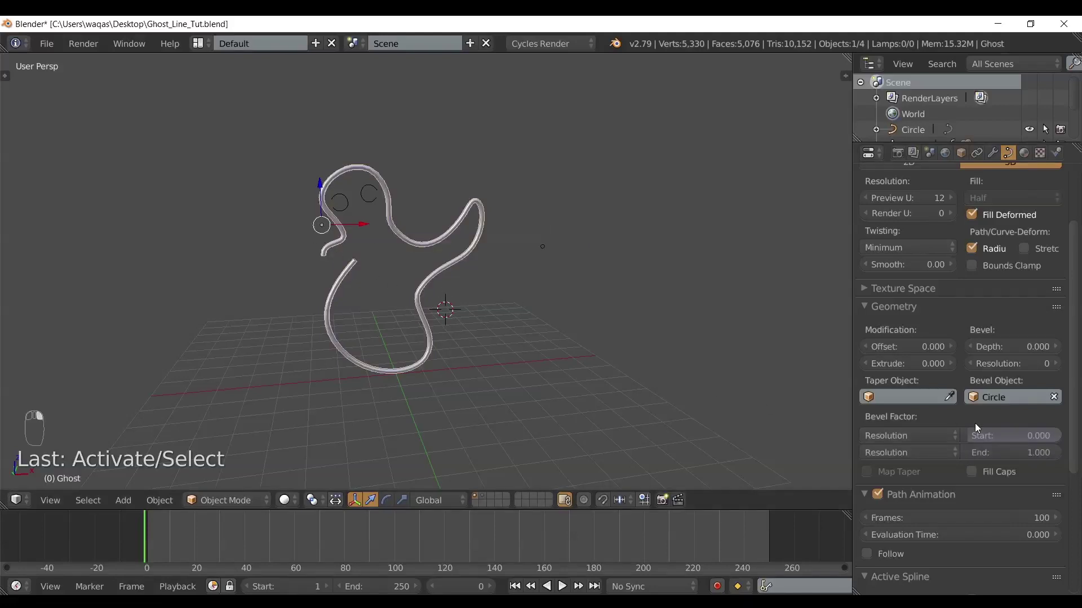
mouse_move(970, 434)
left_mouse_down()
mouse_move(1060, 434)
mouse_move(966, 434)
left_mouse_up()
Set Circle as the Bevel Object for both Ghost_Eye_L and Ghost_Eye_R.
right_click(346, 208)
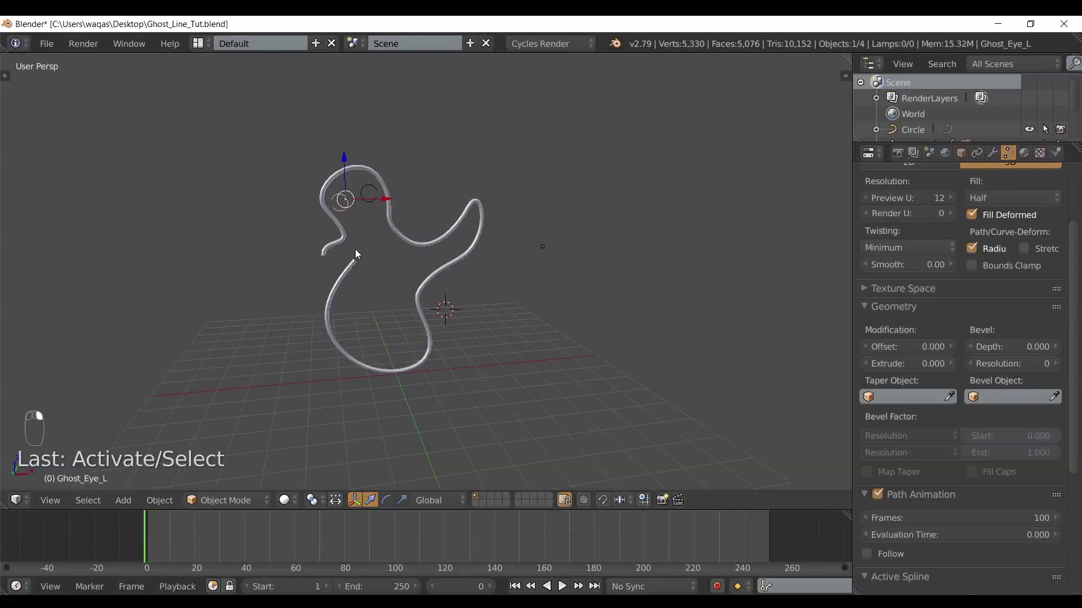
left_click(1002, 395)
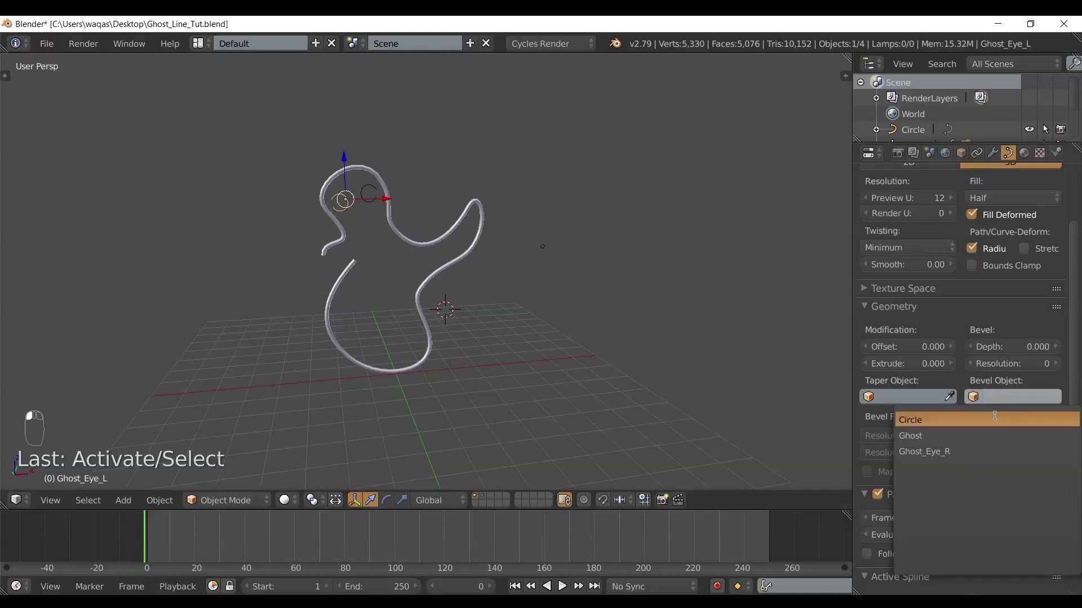
left_click(911, 420)
right_click(369, 191)
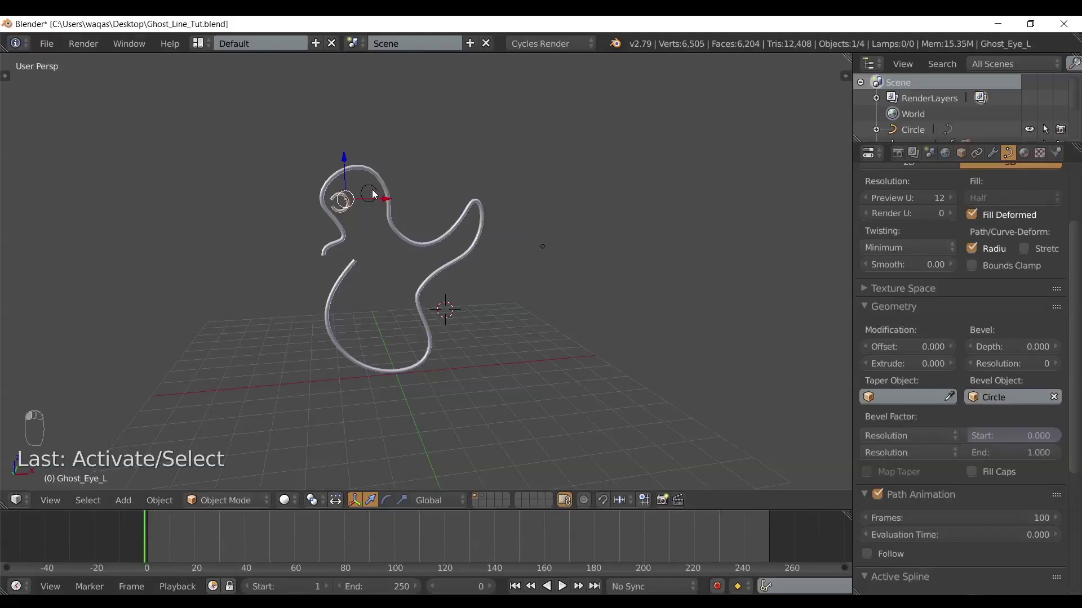
left_click(992, 396)
left_click(981, 419)
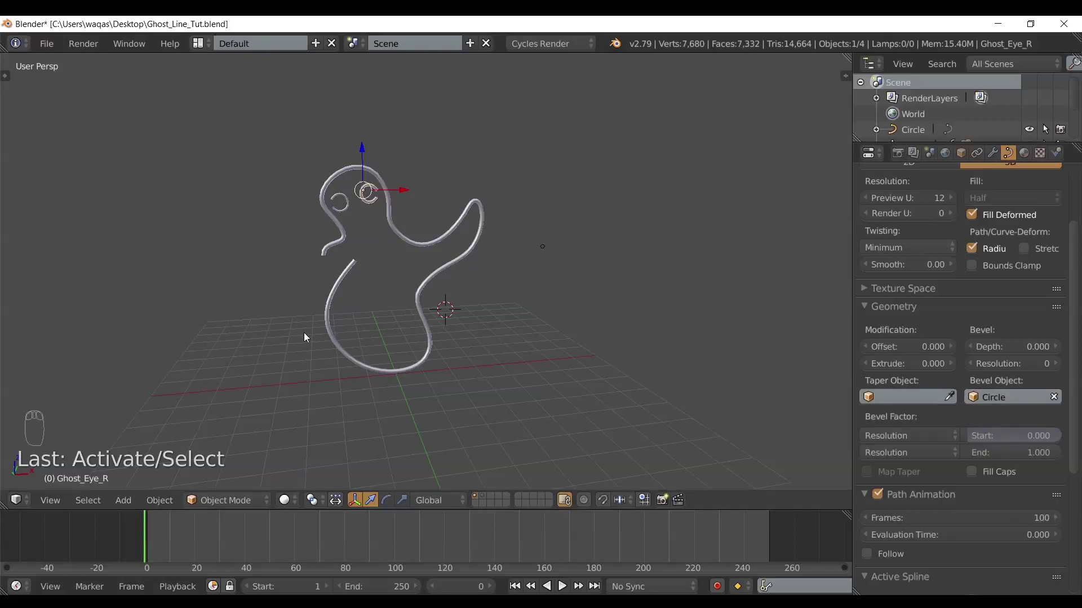
Set the timeline end frame to 60, go to frame 1, and select the Ghost curve.
left_click(149, 528)
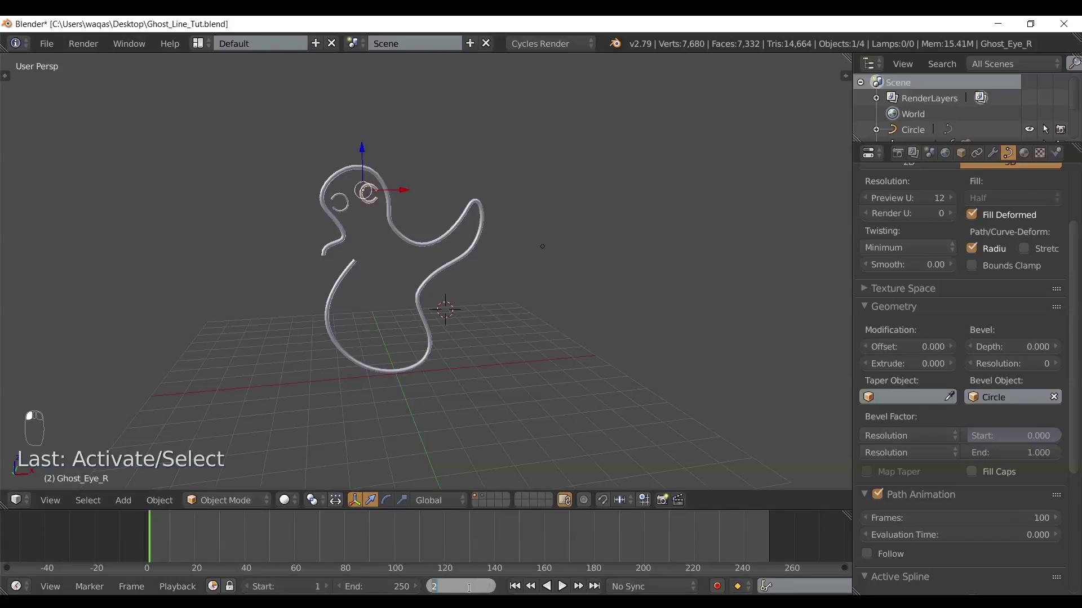
key("Return")
left_click(391, 586)
type("60")
key("Return")
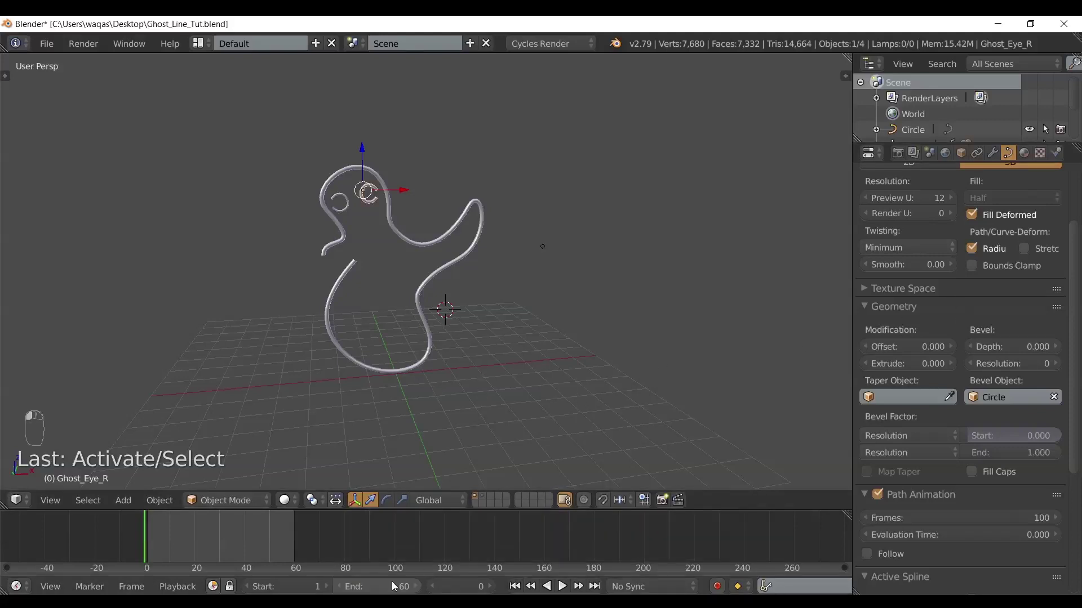
left_click(454, 587)
type("1")
key("Return")
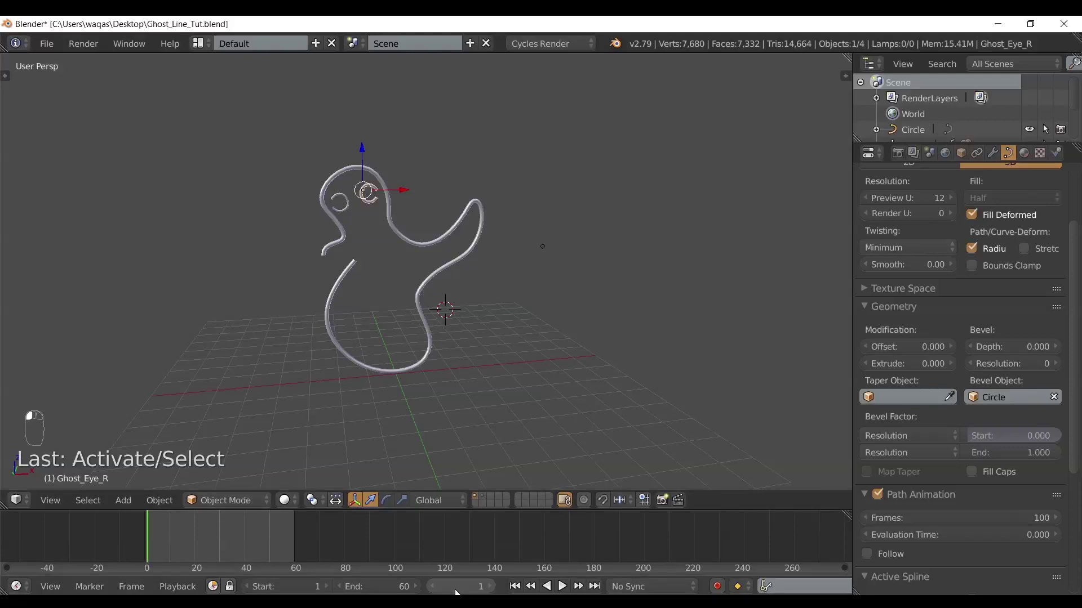
right_click(402, 183)
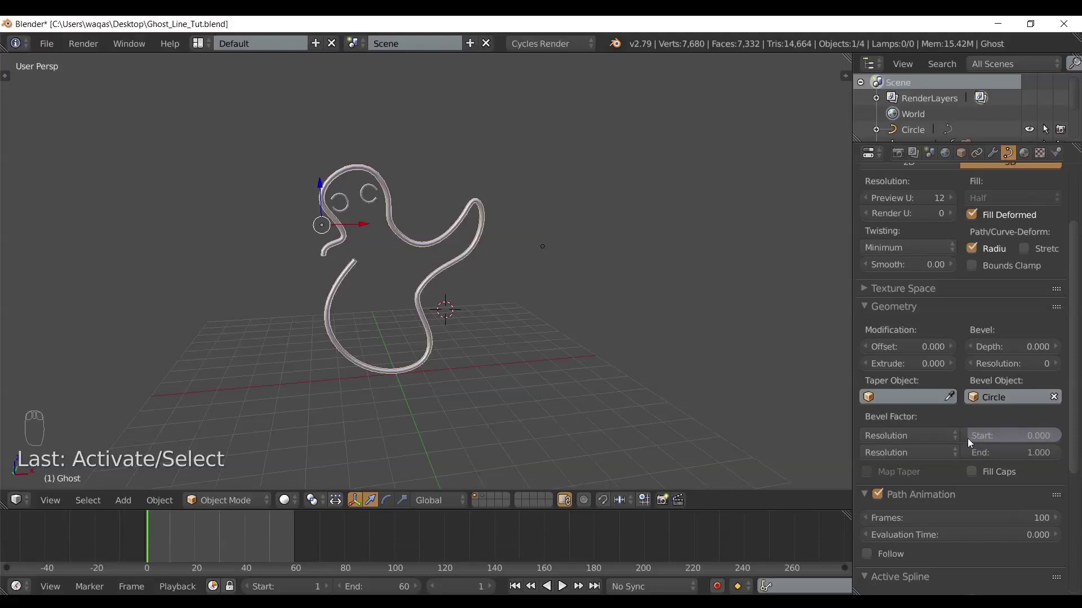
Keyframe the Ghost outline's Bevel Factor Start at 1 on frame 1.
left_click_drag(967, 439, 1064, 439)
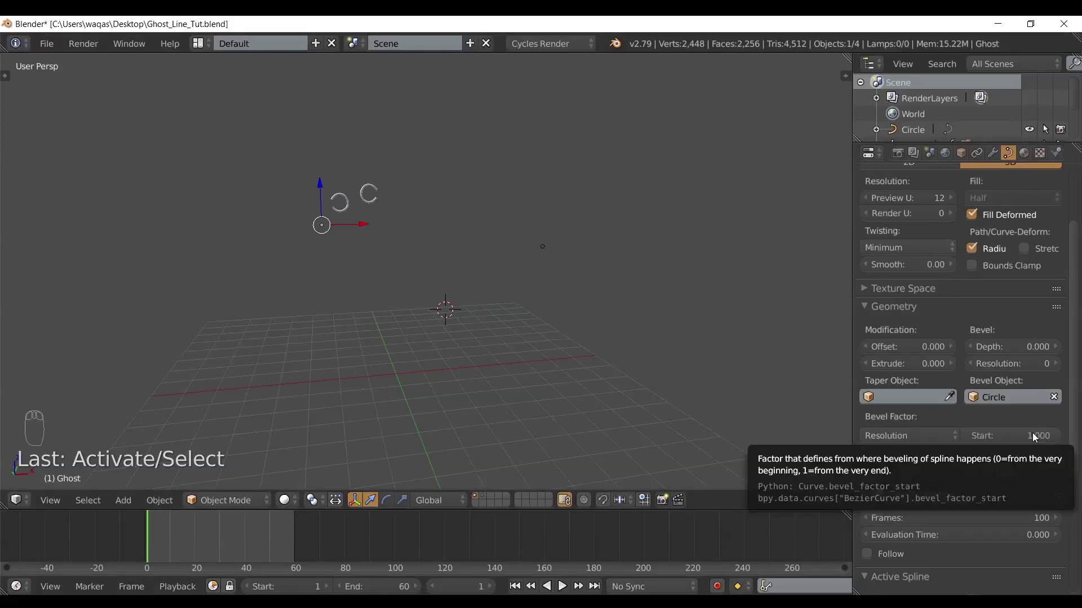
key("i")
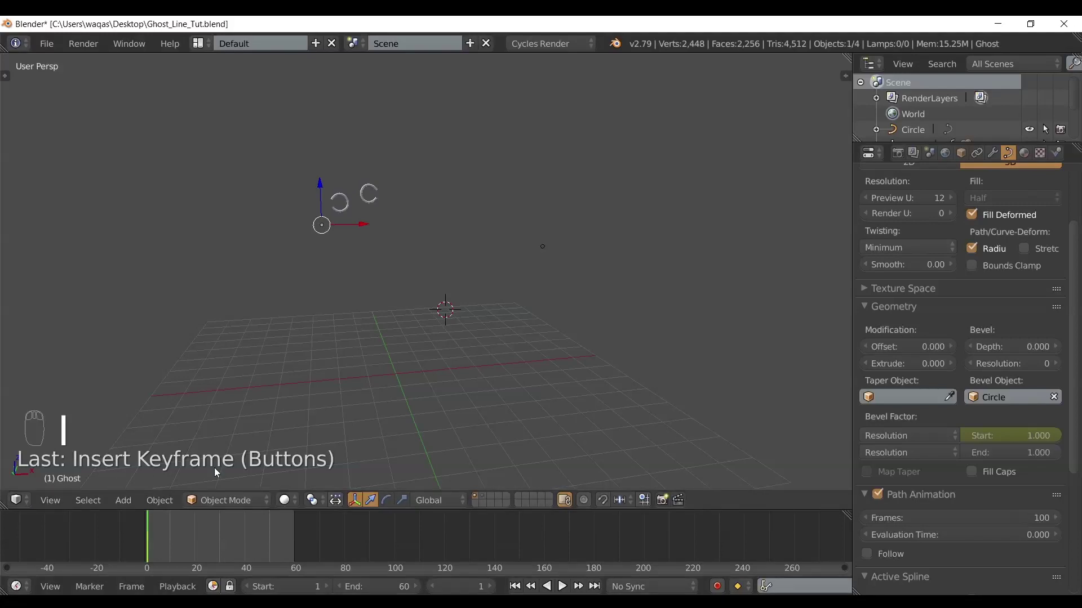
left_click_drag(185, 539, 288, 543)
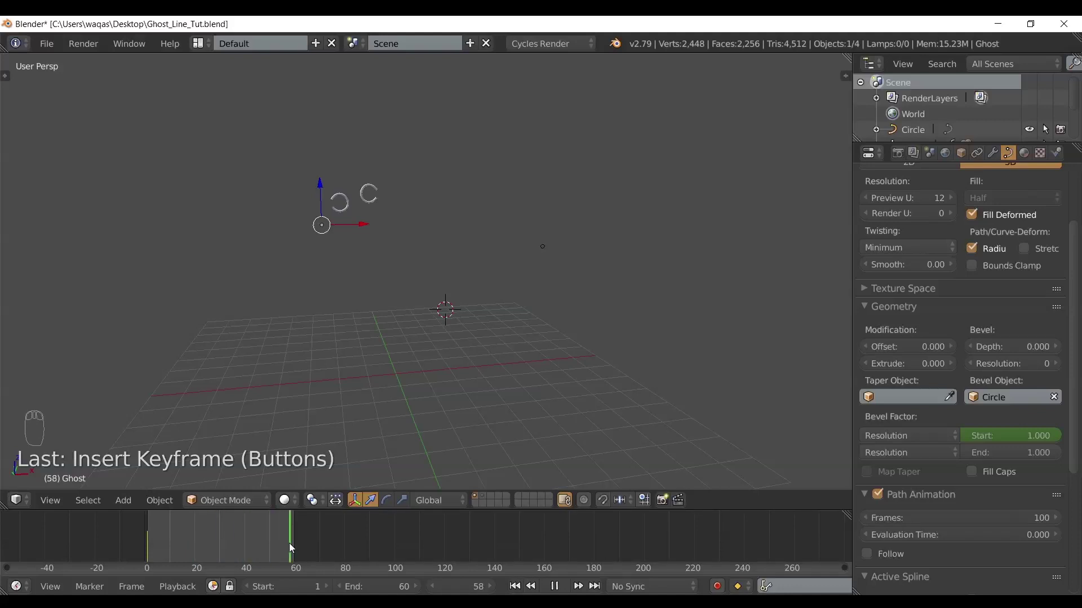
At frame 60 keyframe Bevel Factor Start at 0, then play the animation back.
left_click(466, 587)
type("60")
key("Return")
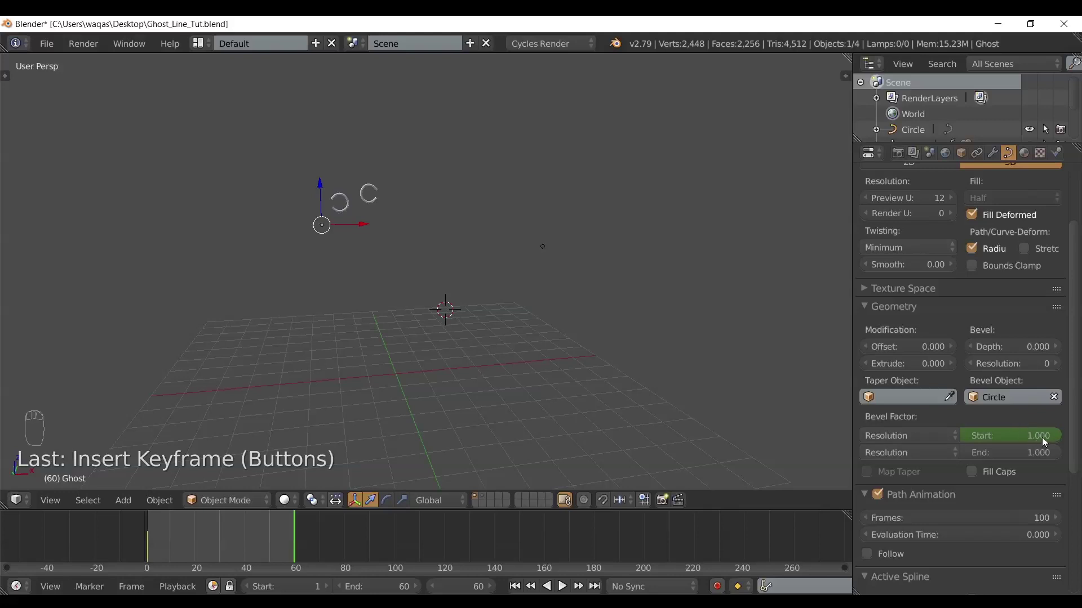
left_click_drag(1042, 438, 967, 437)
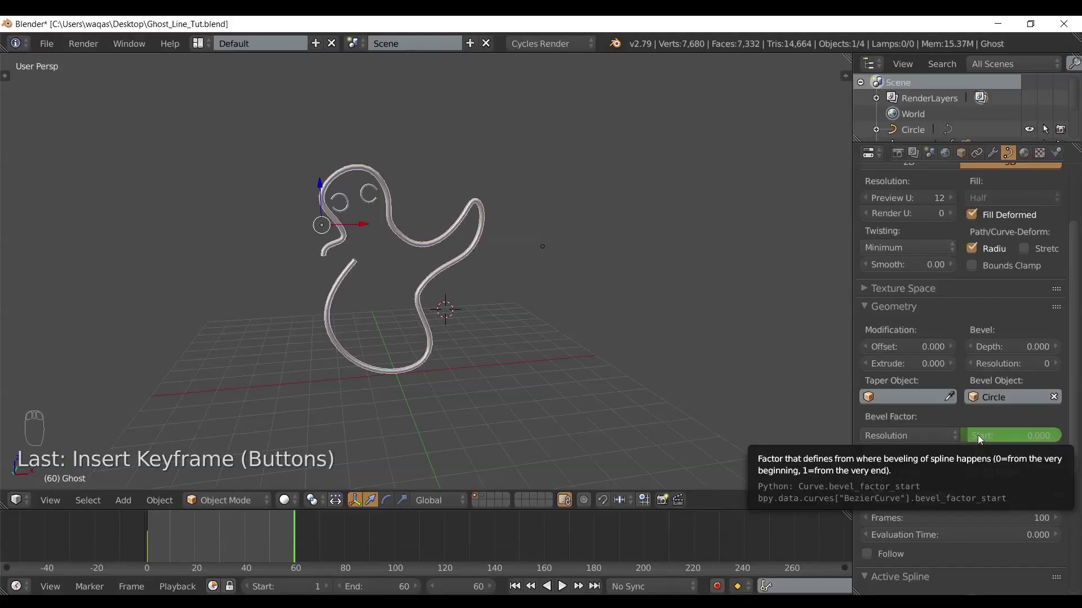
key("i")
key("shift+alt+a")
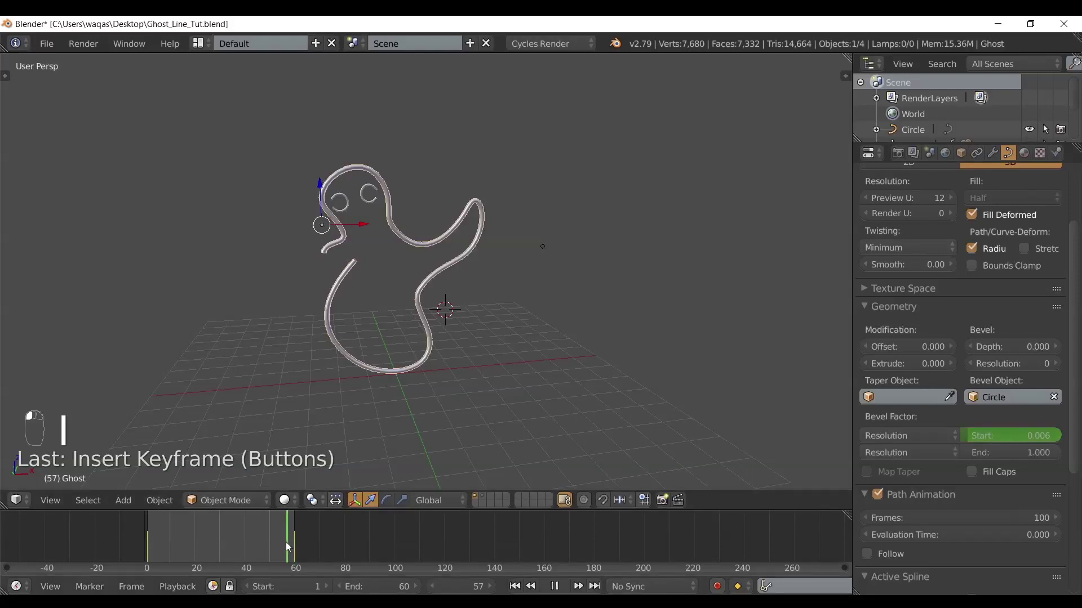
Select Ghost_Eye_L and keyframe its Bevel Factor Start at 1 on frame 43.
mouse_move(160, 549)
left_mouse_down()
mouse_move(236, 559)
mouse_move(253, 556)
mouse_move(252, 535)
left_mouse_up()
key("alt+a")
right_click(356, 195)
key("alt+a")
key("alt+a")
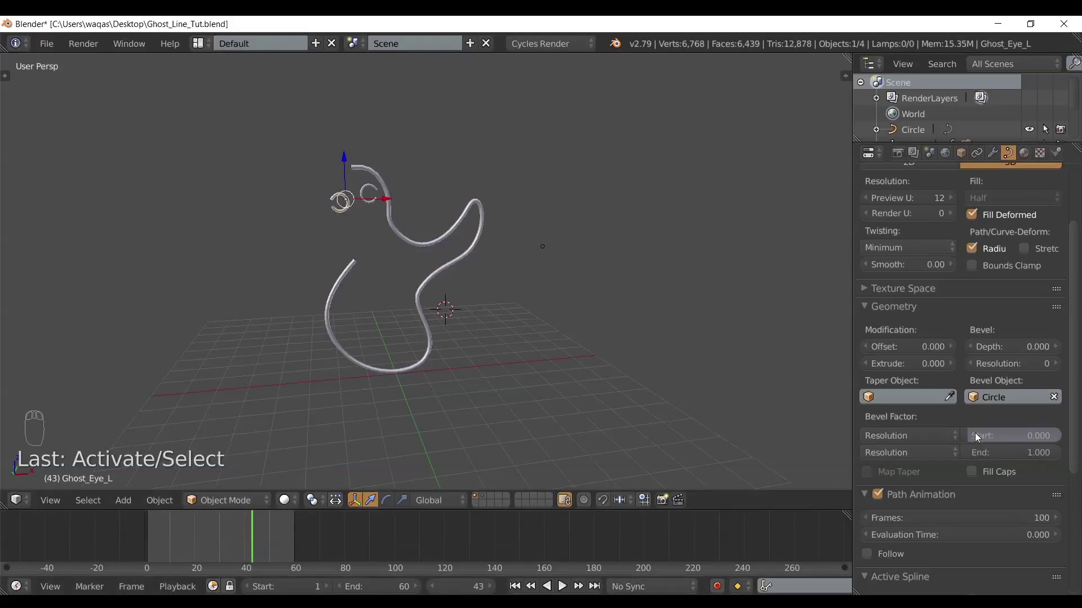
left_click_drag(974, 433, 1060, 433)
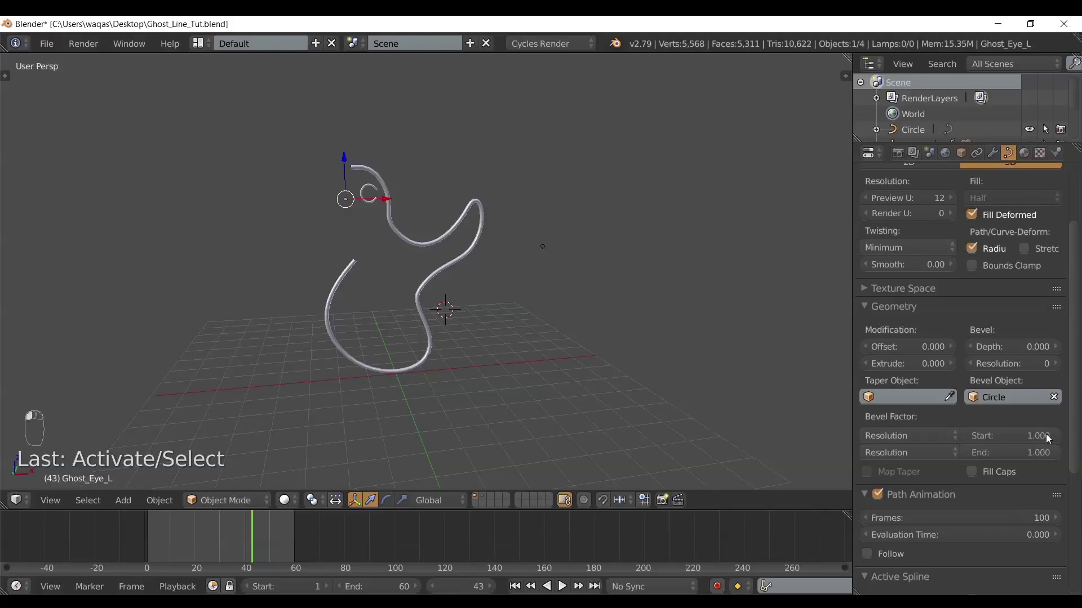
key("i")
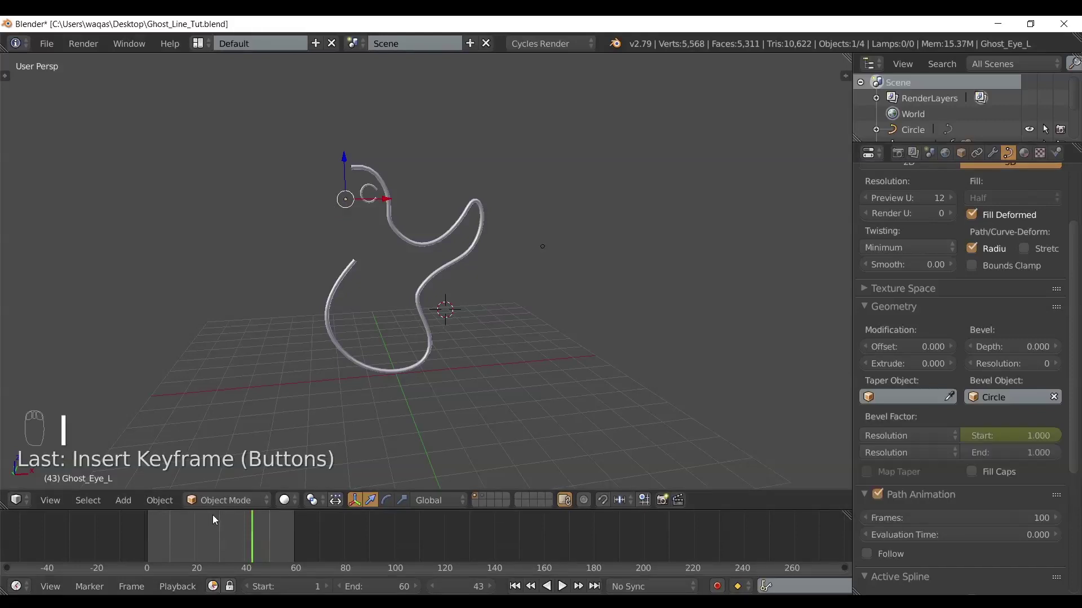
At frame 48 set the left eye's Bevel Factor Start back to 0.
key("alt+a")
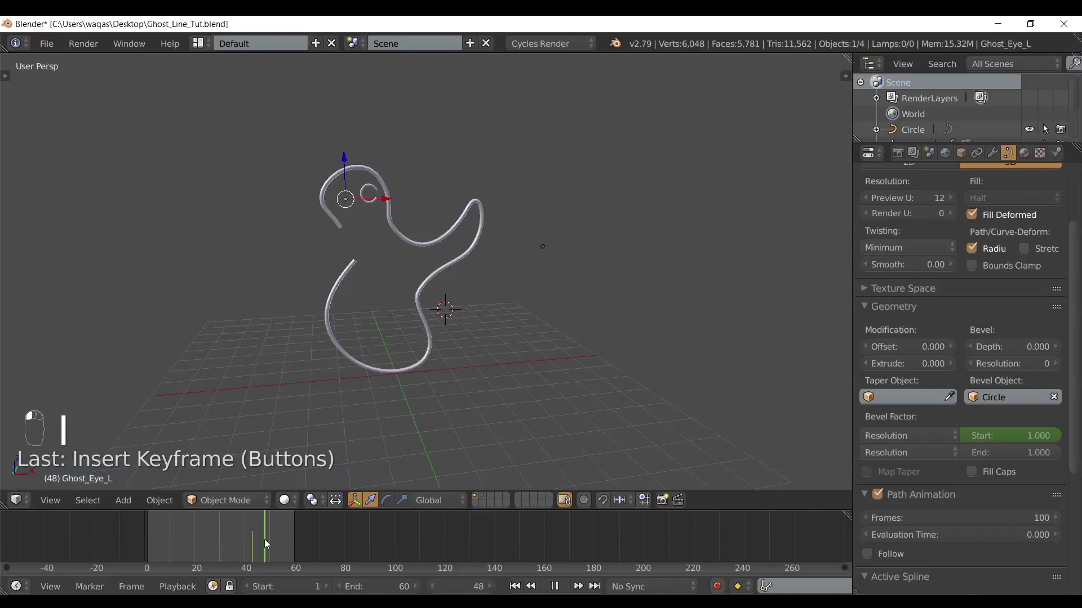
key("alt+a")
left_click_drag(1011, 436, 968, 434)
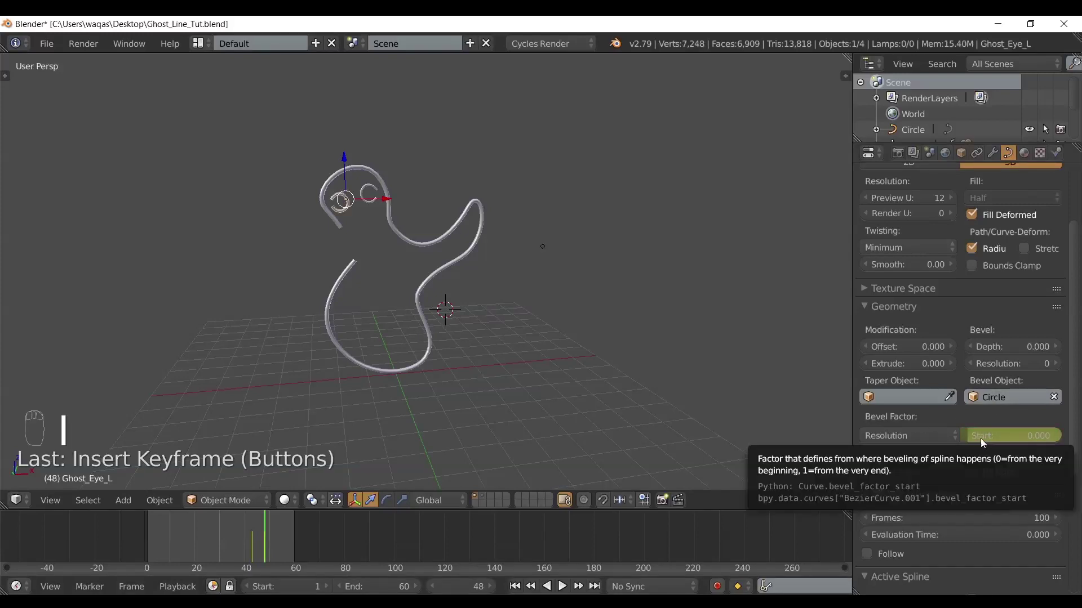
left_click_drag(265, 536, 217, 541)
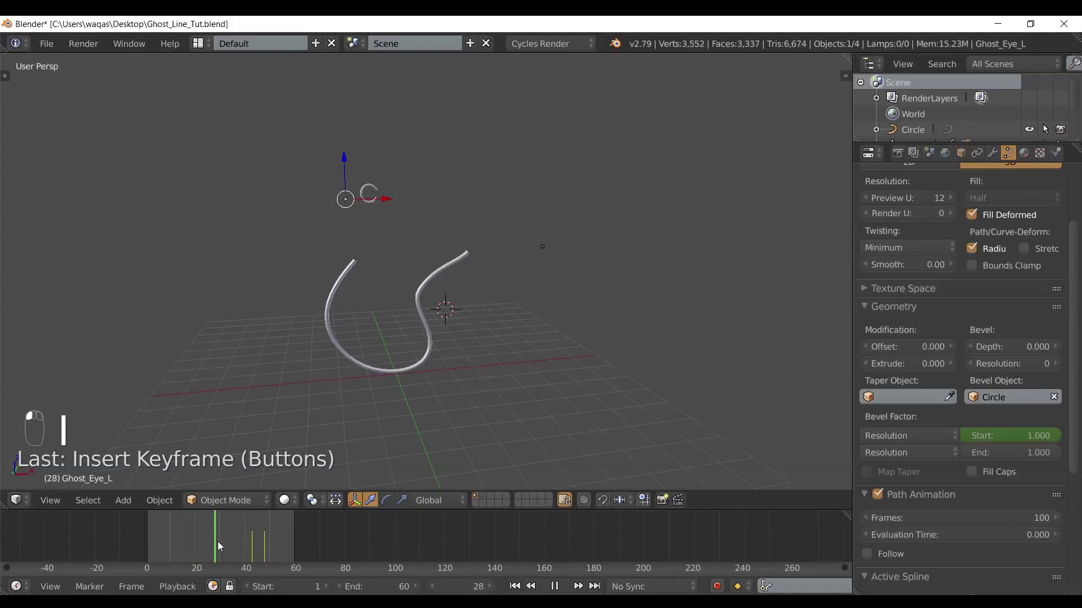
Select Ghost_Eye_R and keyframe its Bevel Factor Start at 1.0 around frame 40.
key("alt+a")
key("a")
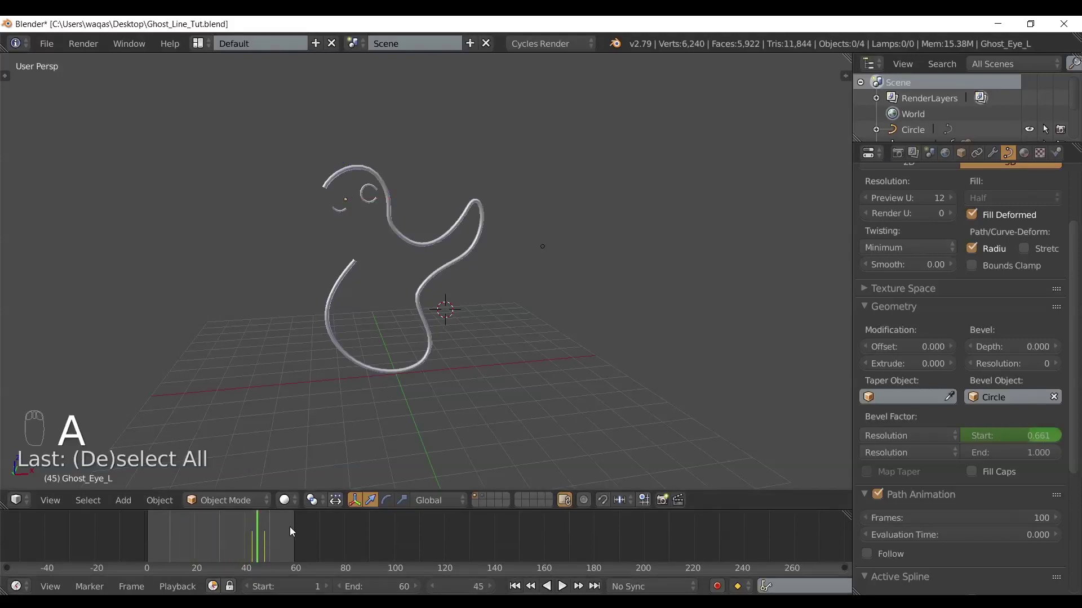
left_click_drag(289, 527, 242, 545)
right_click(367, 194)
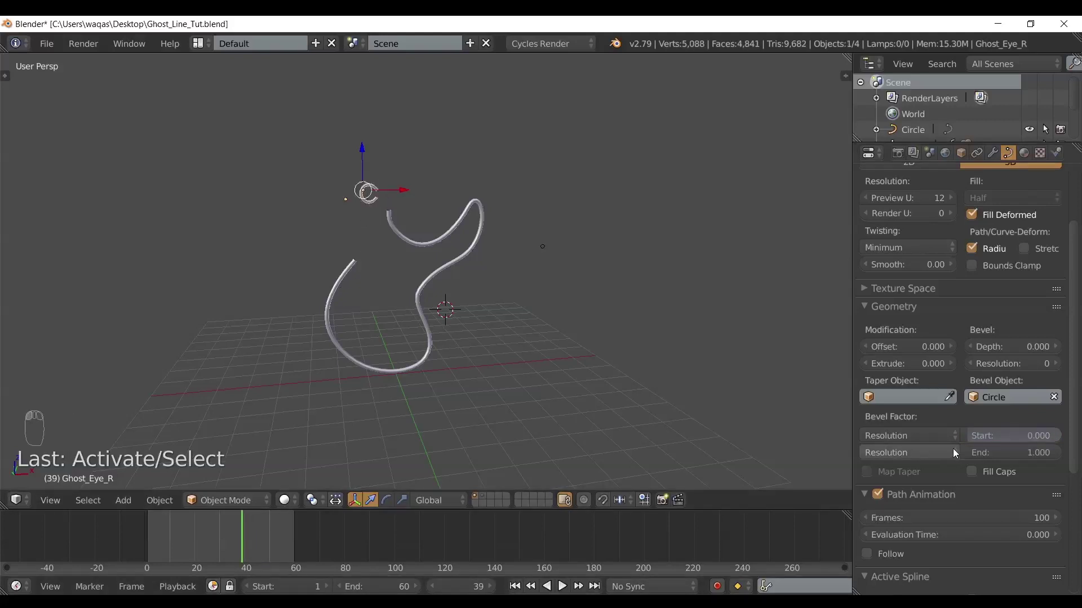
left_click_drag(995, 435, 1065, 440)
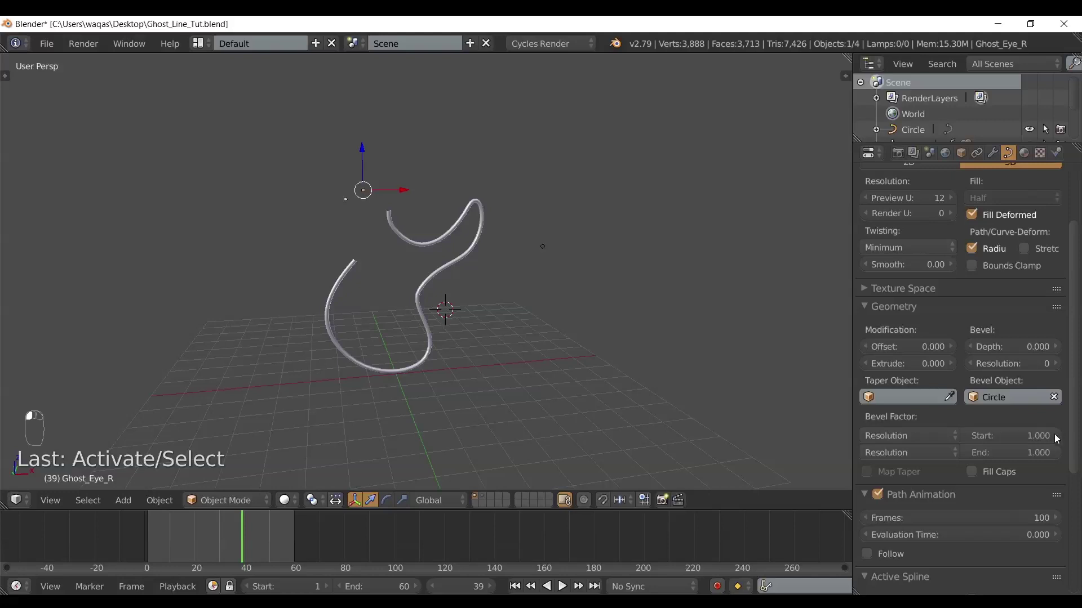
key("i")
At frame 47 set the right eye's Bevel Factor Start to 0, then rewind to frame 6.
mouse_move(265, 538)
left_mouse_down()
mouse_move(245, 536)
mouse_move(263, 538)
left_mouse_up()
key("alt+a")
key("alt+a")
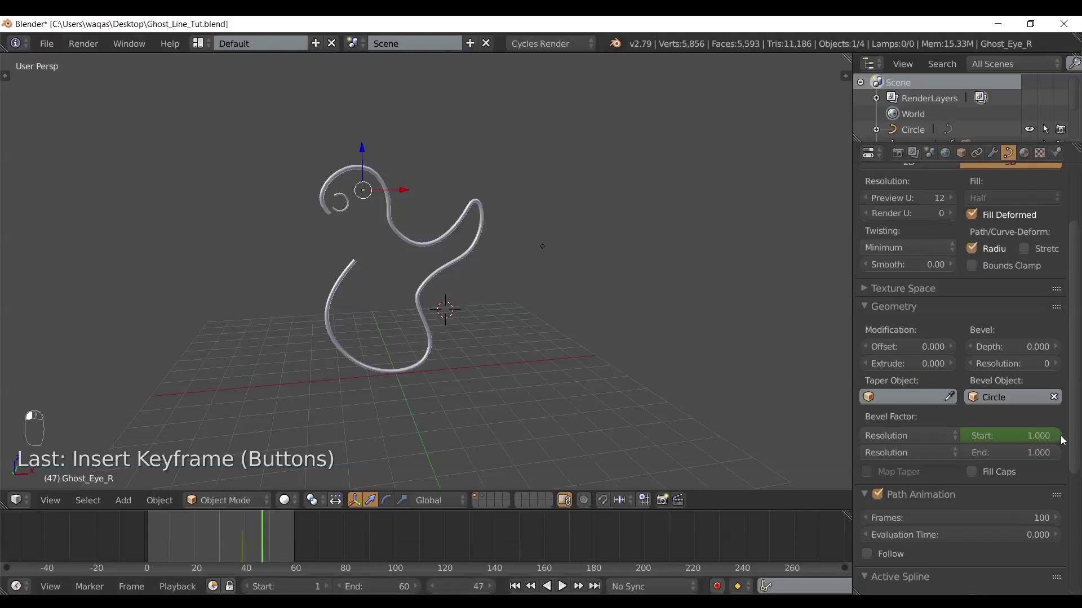
left_click_drag(1014, 435, 912, 435)
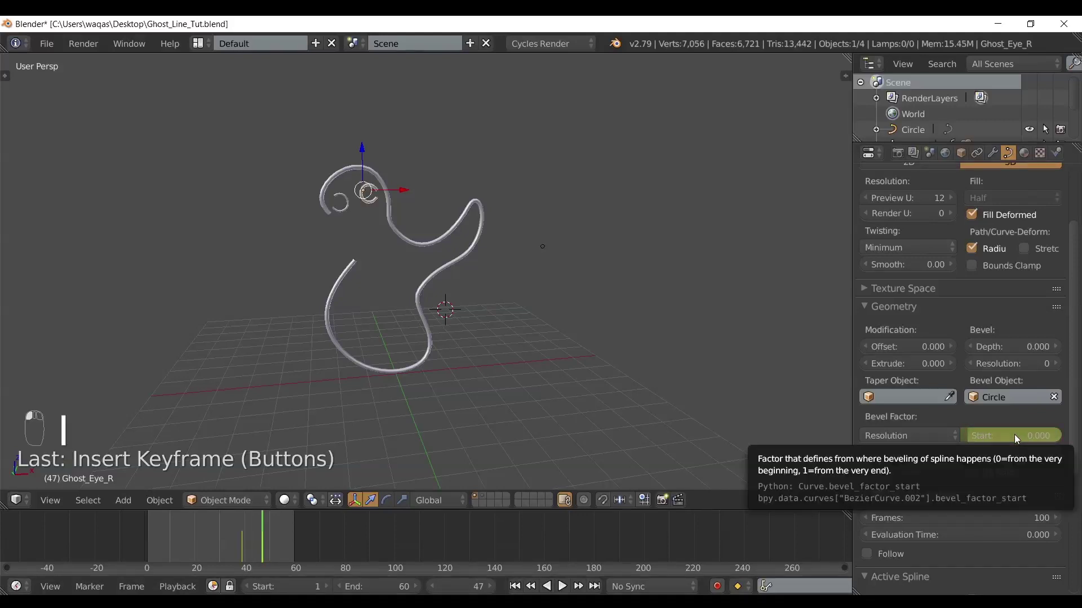
right_click(325, 333)
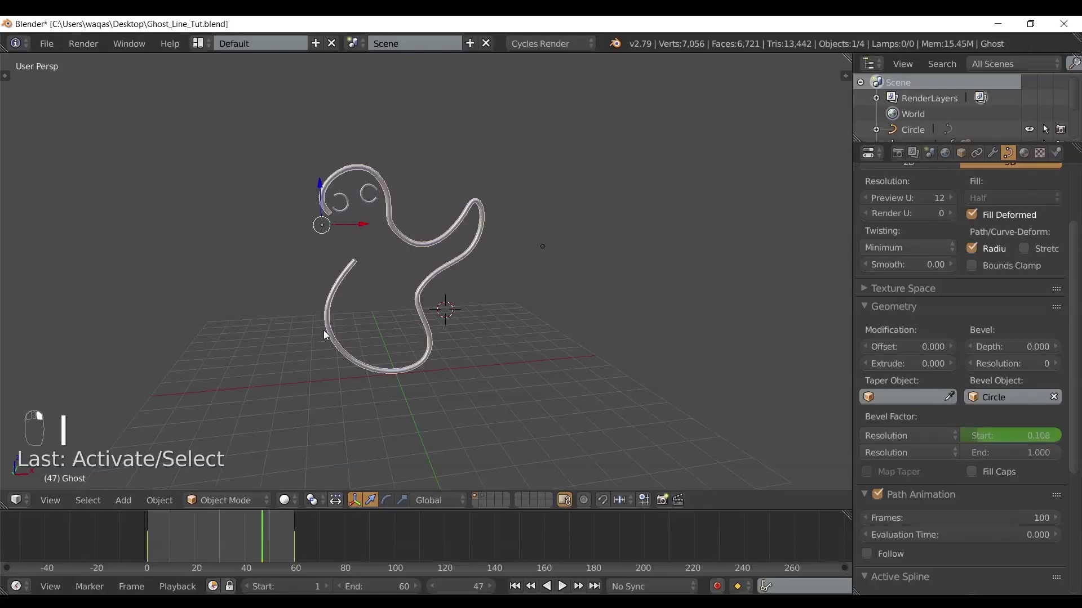
right_click(371, 204)
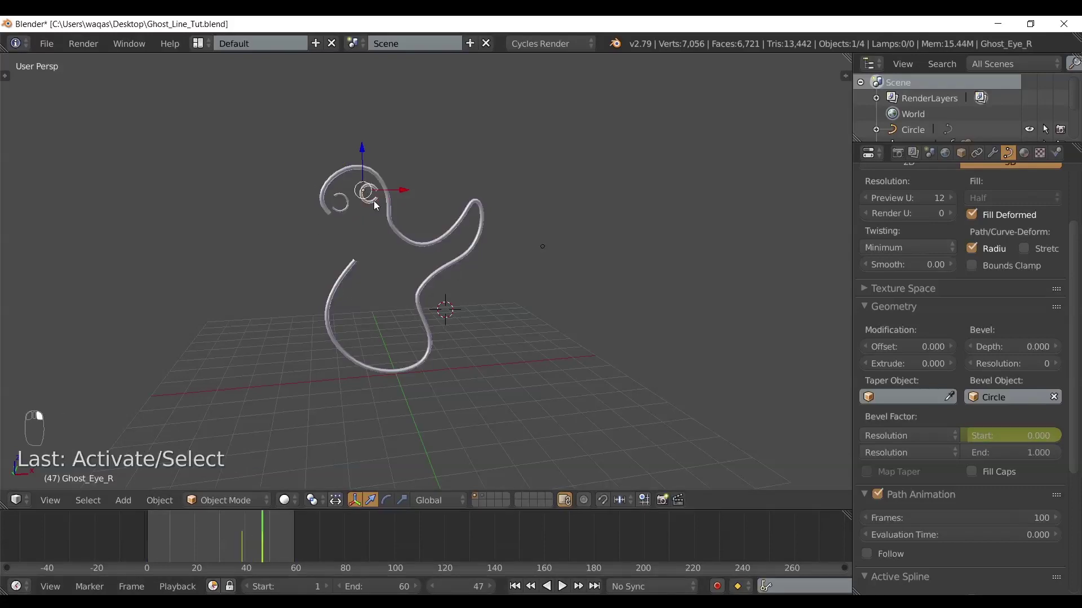
right_click(374, 200)
left_click_drag(207, 561, 164, 550)
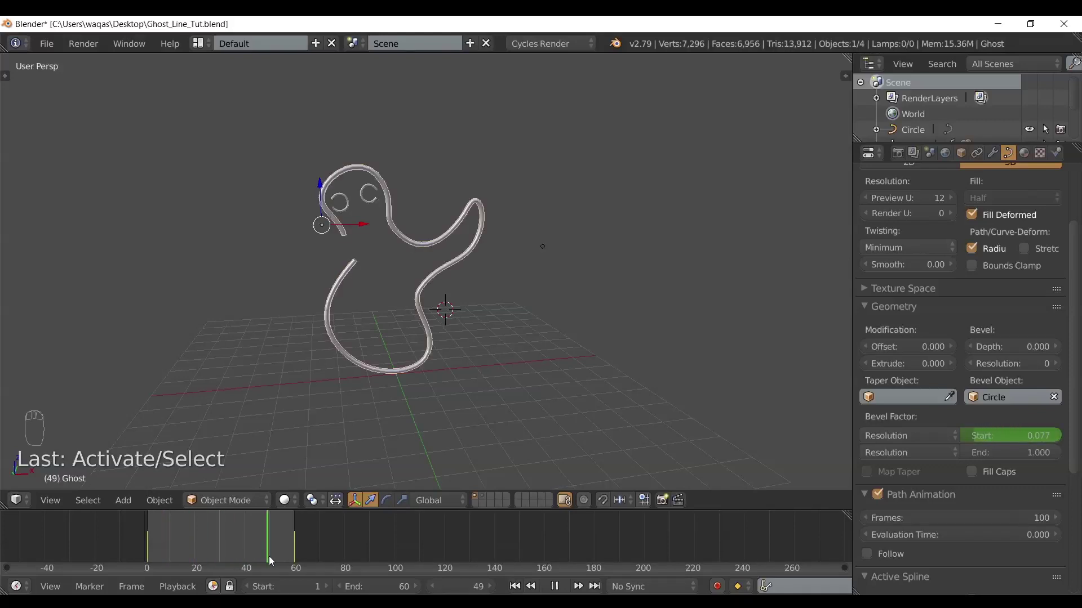
key("alt+a")
right_click(344, 202)
key("alt+a")
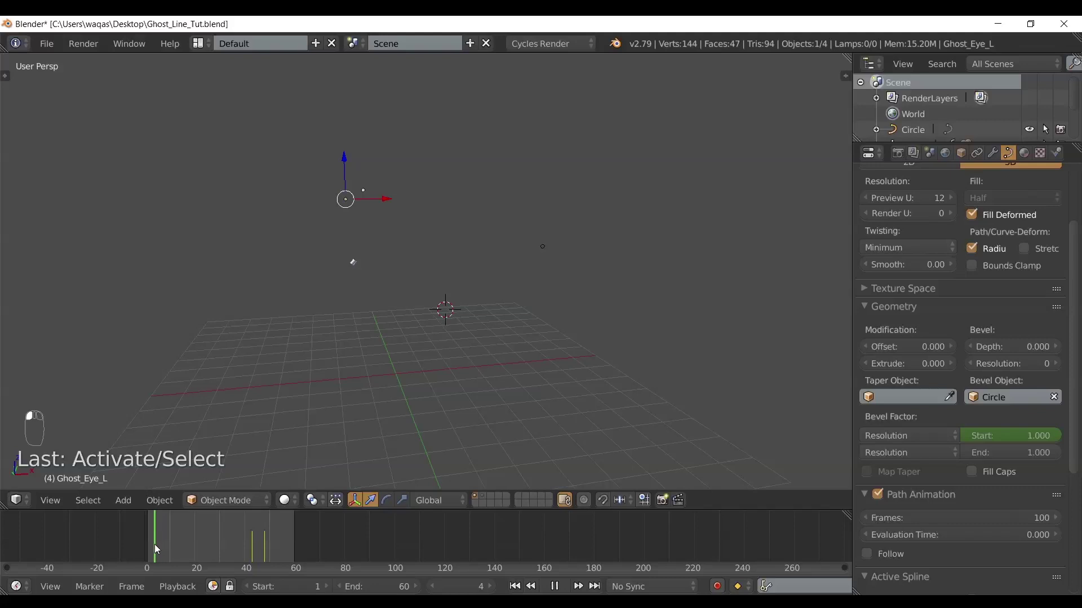
key("alt+a")
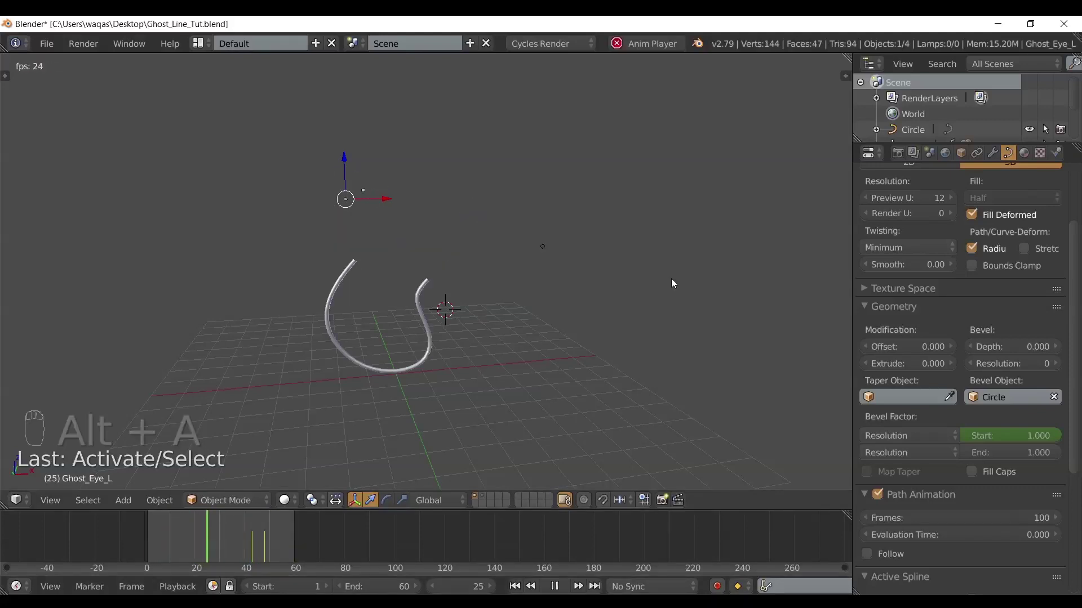
key("alt+a")
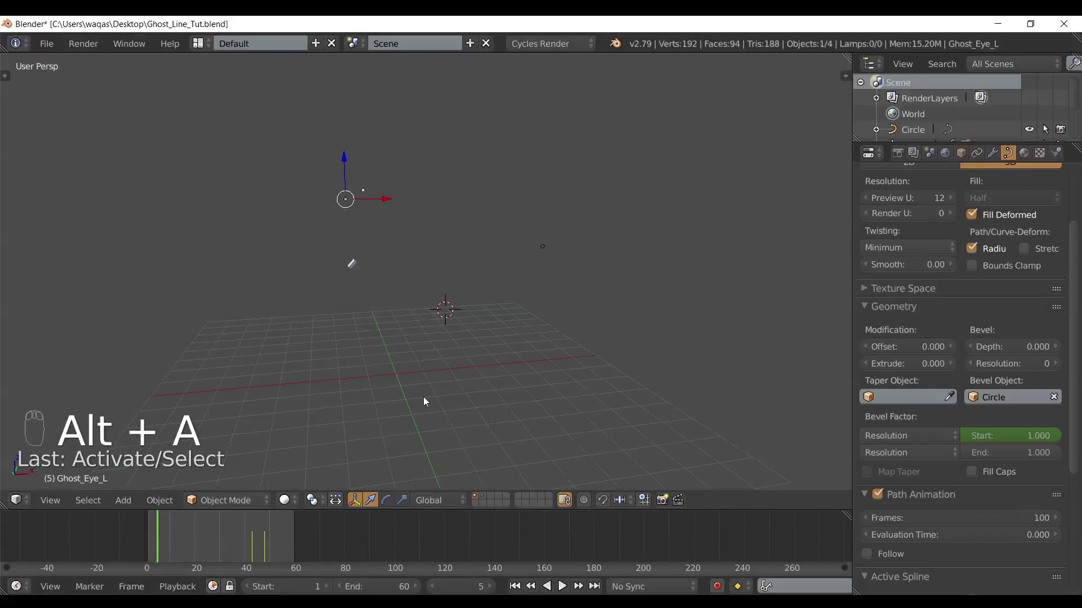
left_click_drag(210, 531, 280, 530)
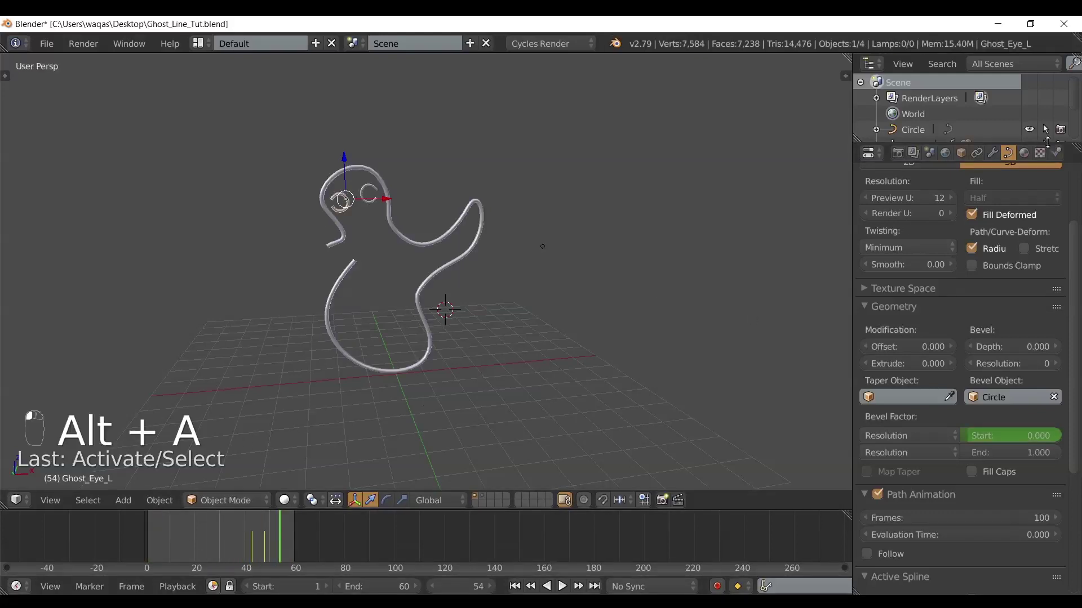
In the Material tab, inspect the eyes' Red emission colour.
left_click(1024, 153)
middle_click_drag(478, 319, 496, 319)
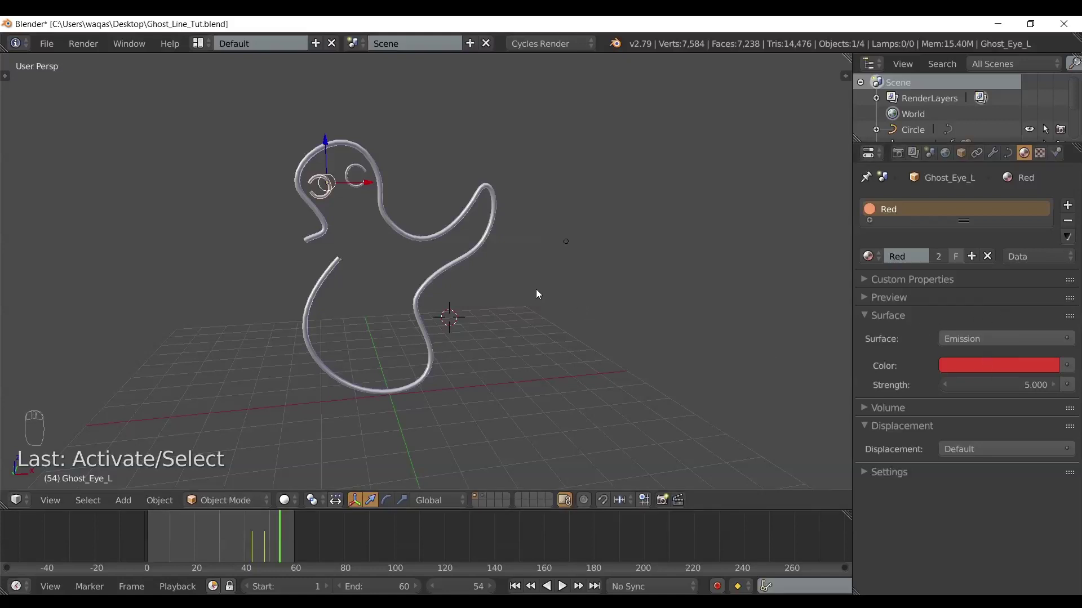
middle_click_drag(536, 289, 337, 194)
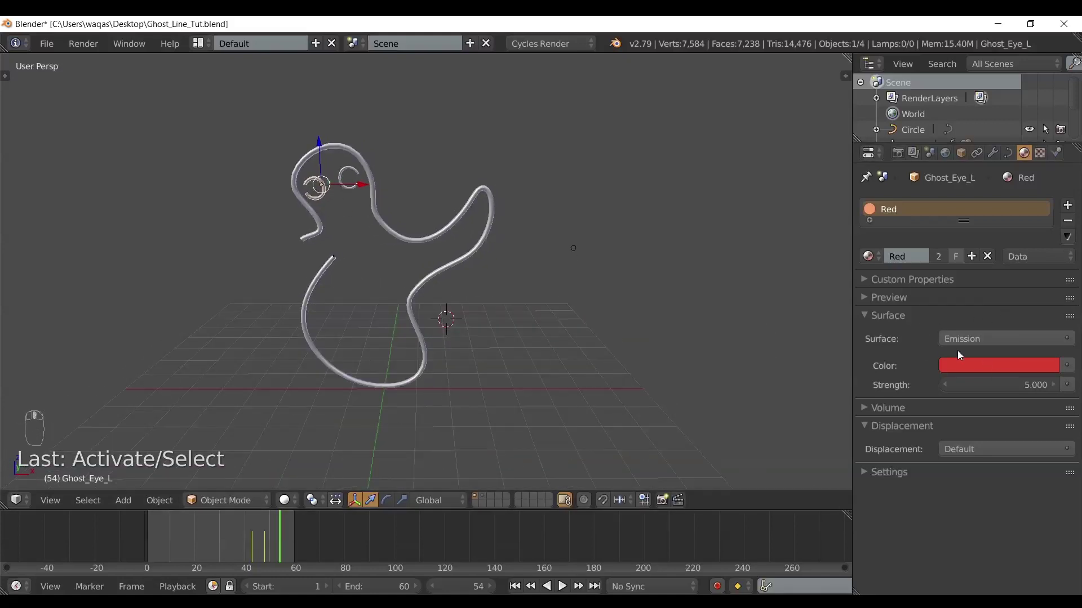
left_click(1000, 369)
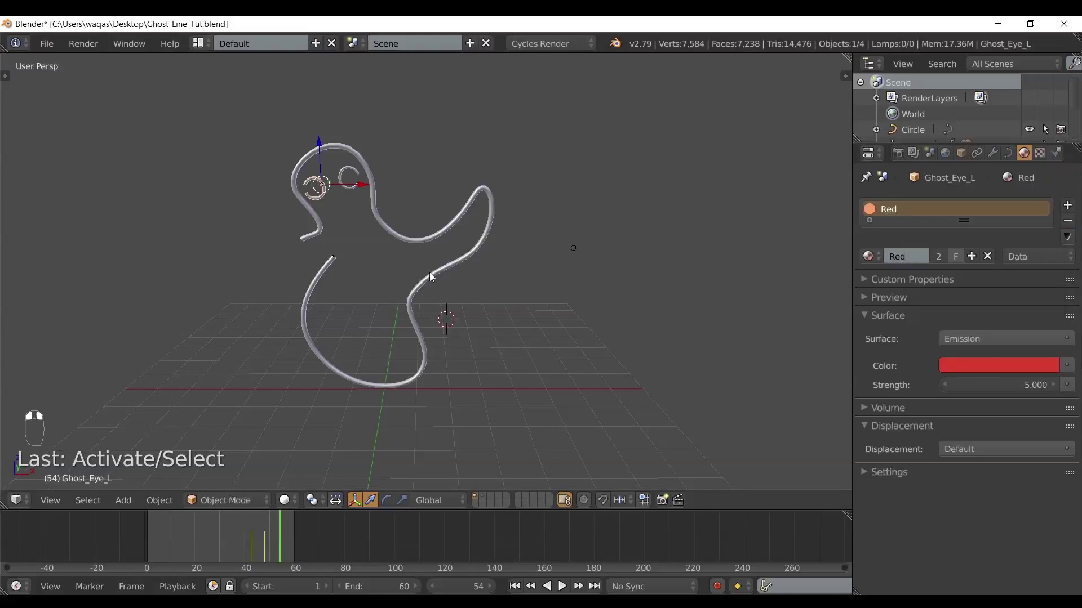
Select the ghost outline to show its Blue emission at strength 25, previewing it rendered.
right_click(453, 308)
middle_click_drag(452, 308, 474, 311)
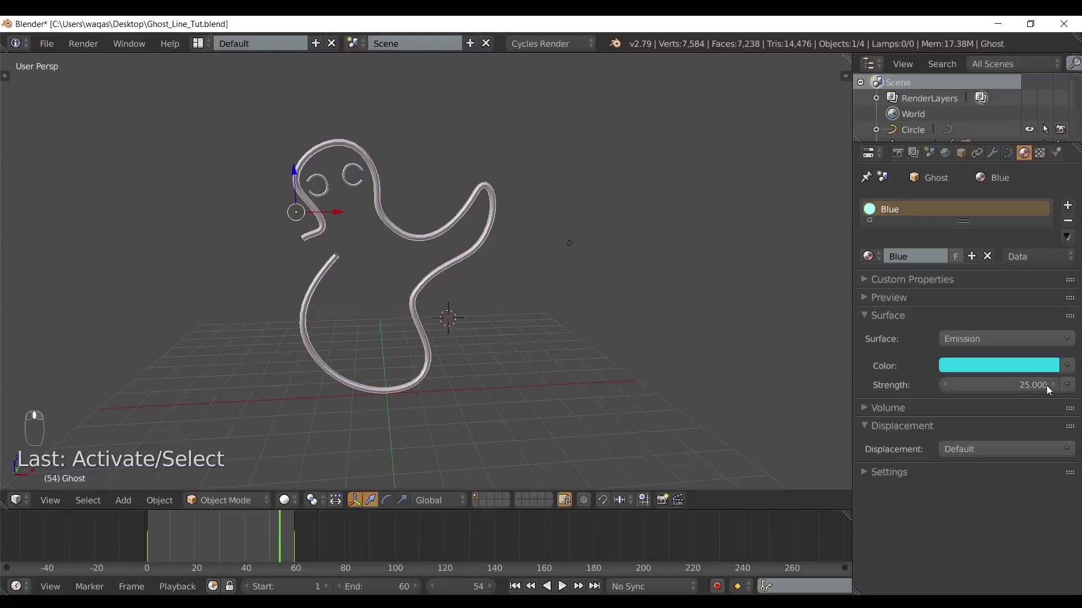
scroll(558, 283, "down", 3)
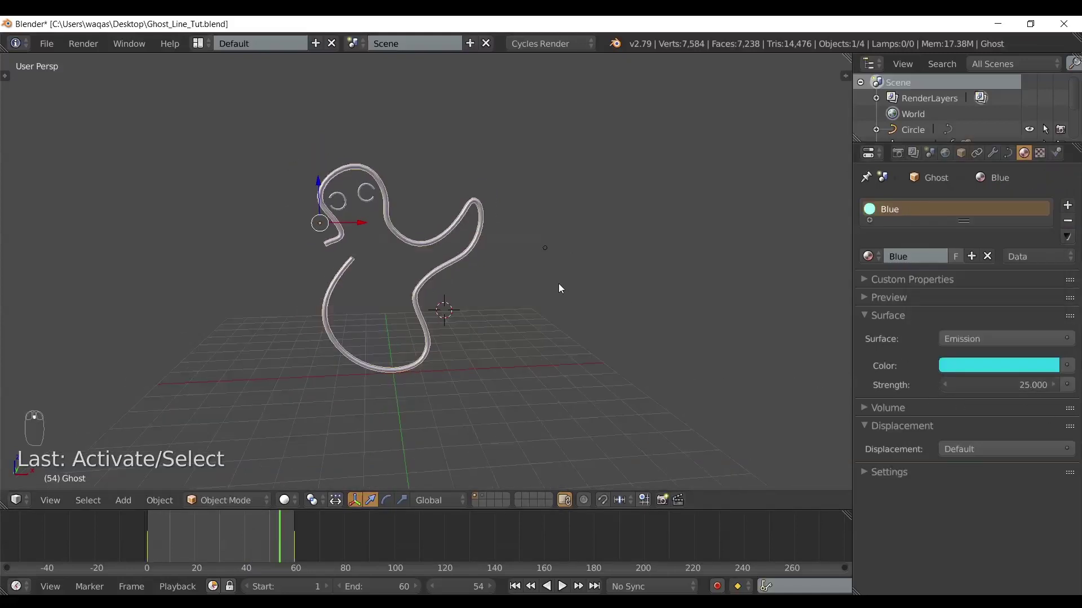
middle_click_drag(536, 285, 539, 275)
key("shift+z")
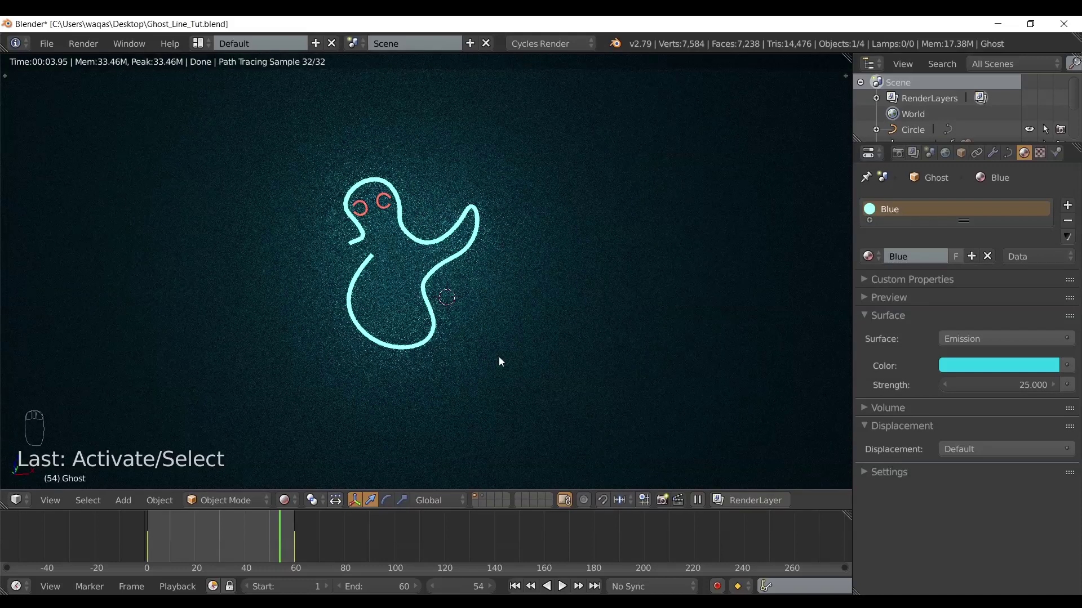
key("shift+z")
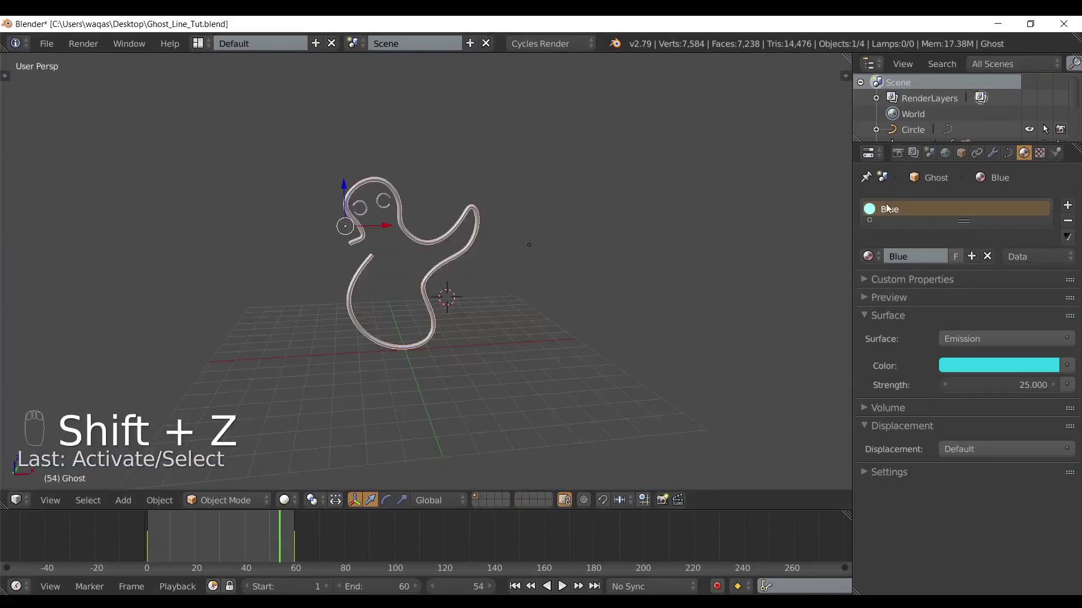
Check the World's Volume Scatter shader and switch to rendered preview.
left_click(944, 153)
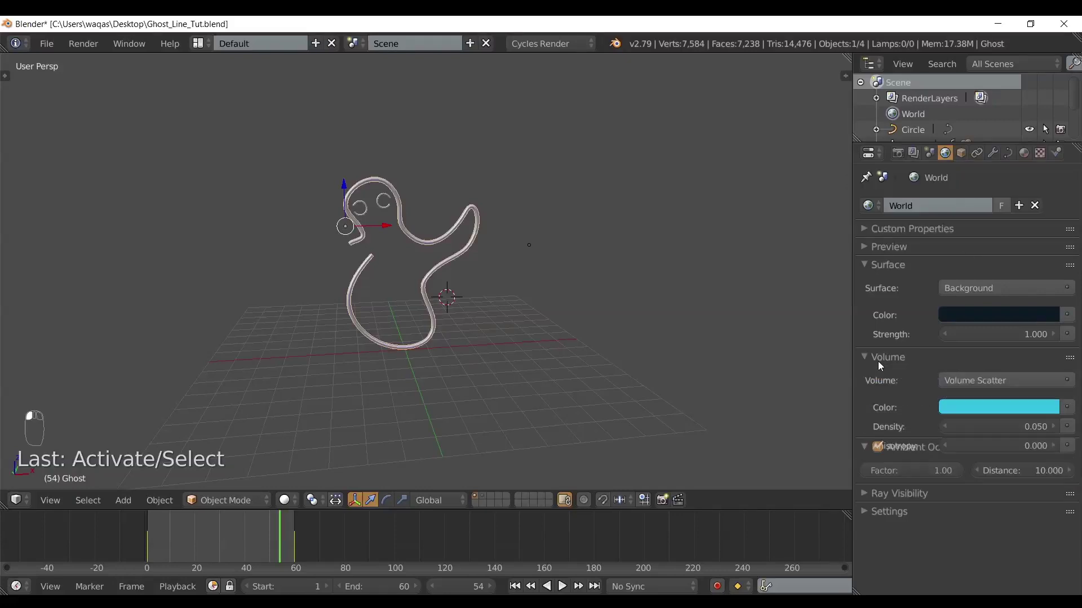
left_click(1008, 379)
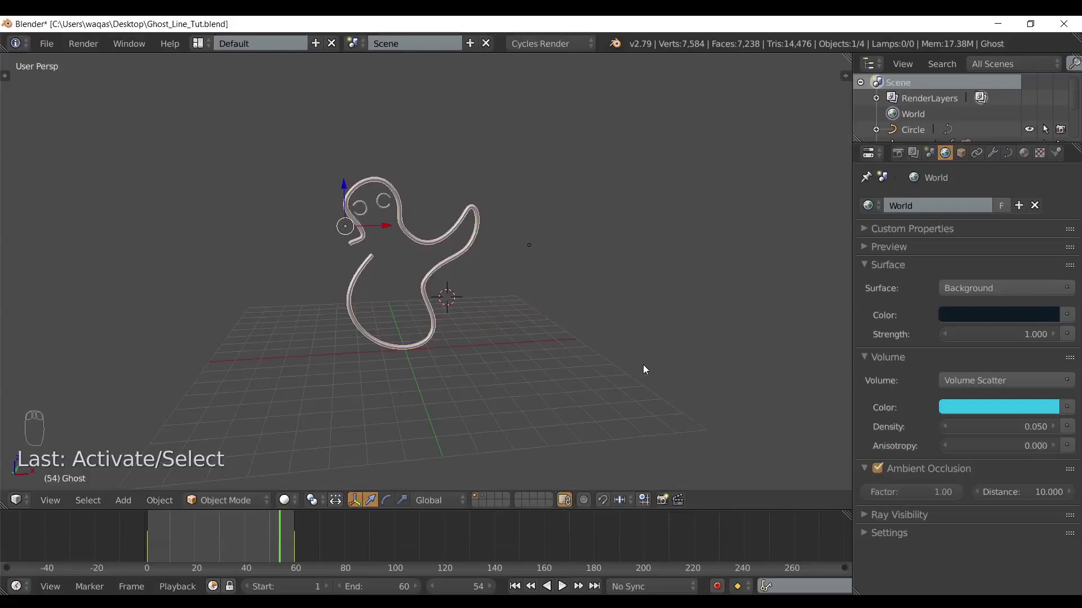
key("shift+z")
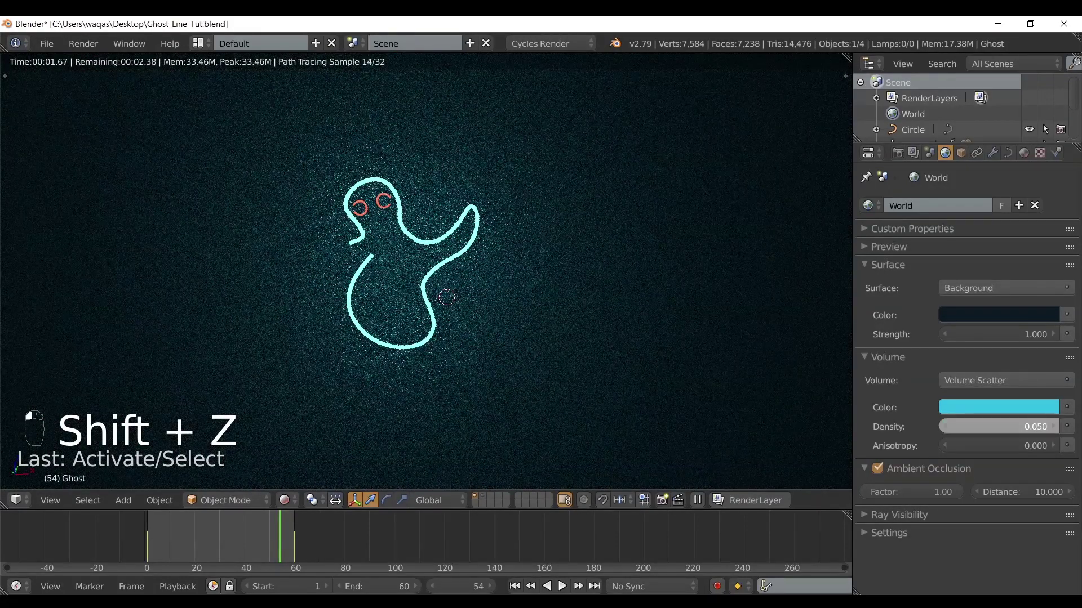
Set the Volume Scatter fog Density to 0.050.
mouse_move(979, 426)
left_mouse_down()
mouse_move(1042, 427)
mouse_move(961, 428)
left_mouse_up()
left_click(961, 428)
type("0.0")
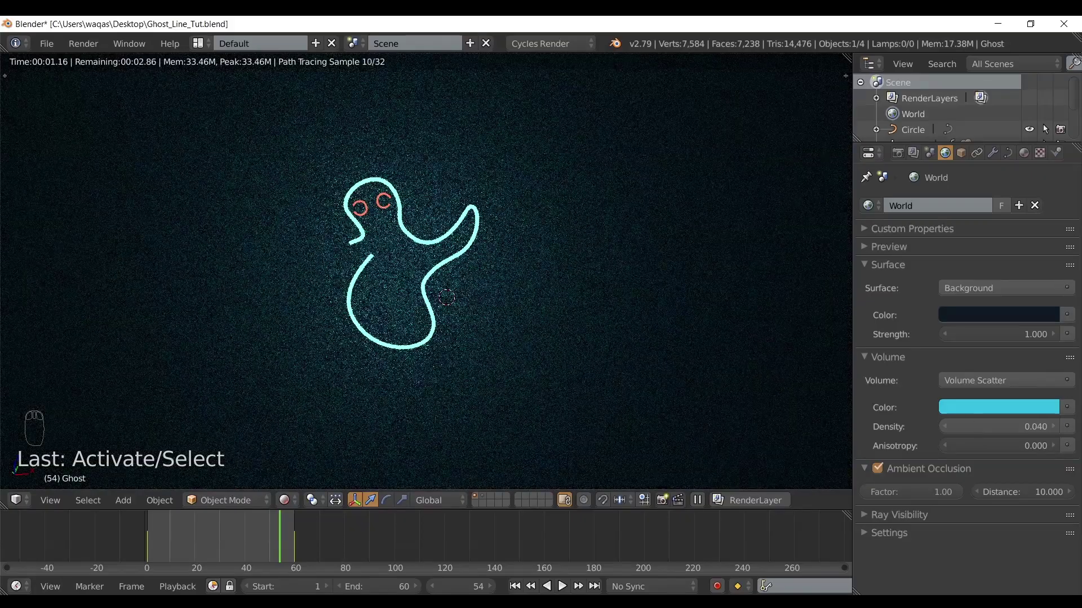
type("4")
key("BackSpace")
type("5")
key("Return")
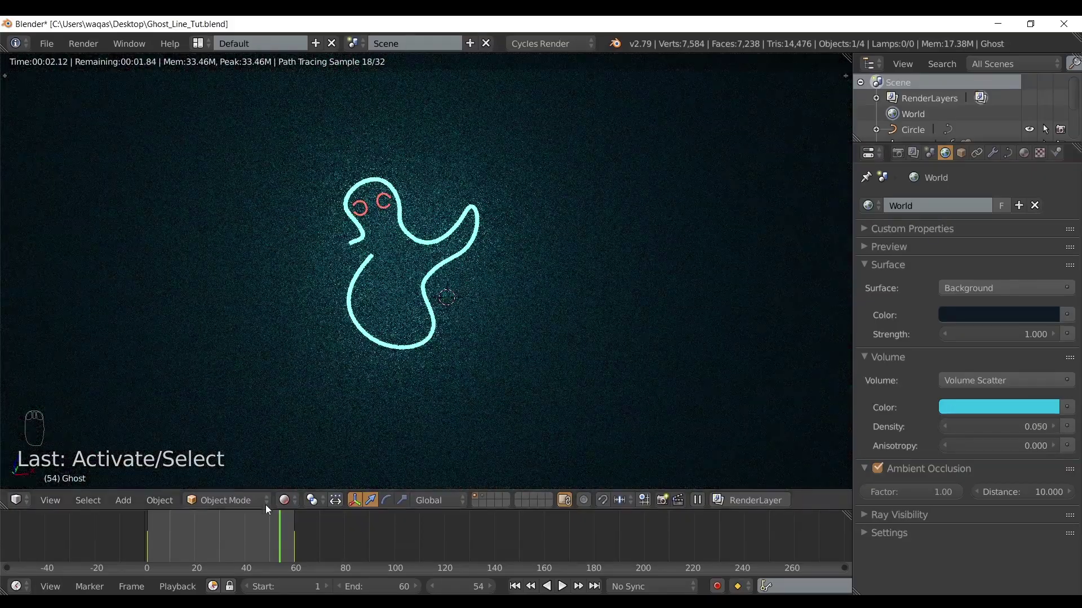
left_click_drag(282, 528, 164, 542)
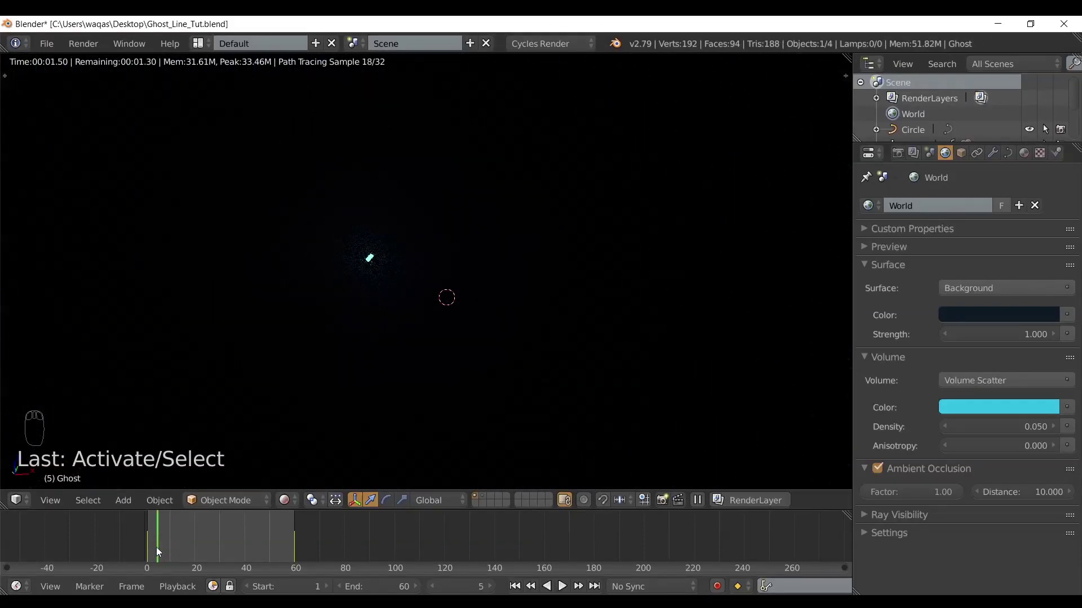
key("alt+a")
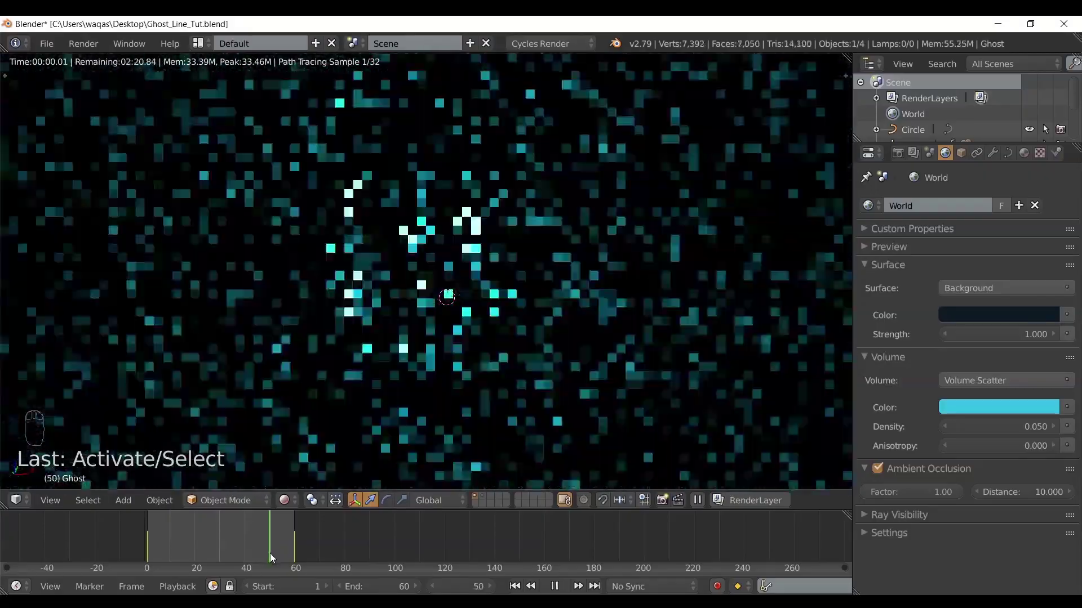
key("alt+a")
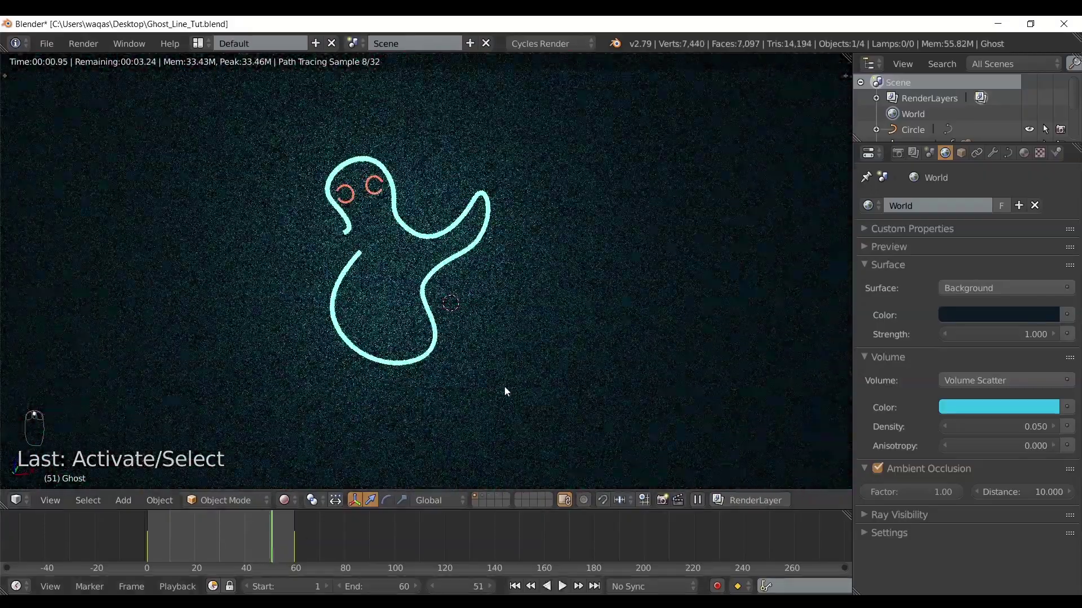
middle_click_drag(481, 388, 498, 388)
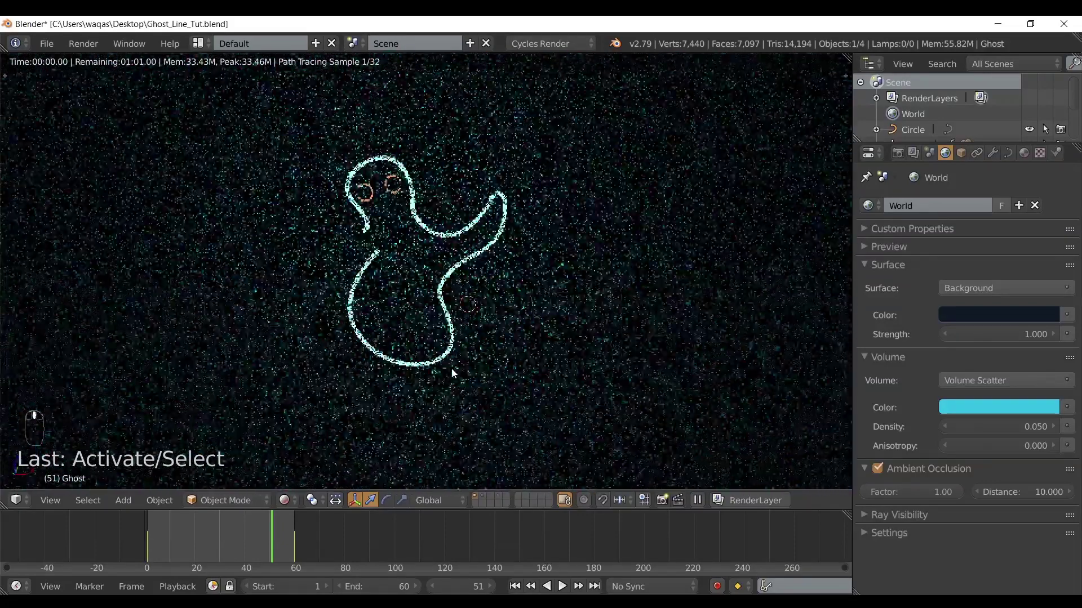